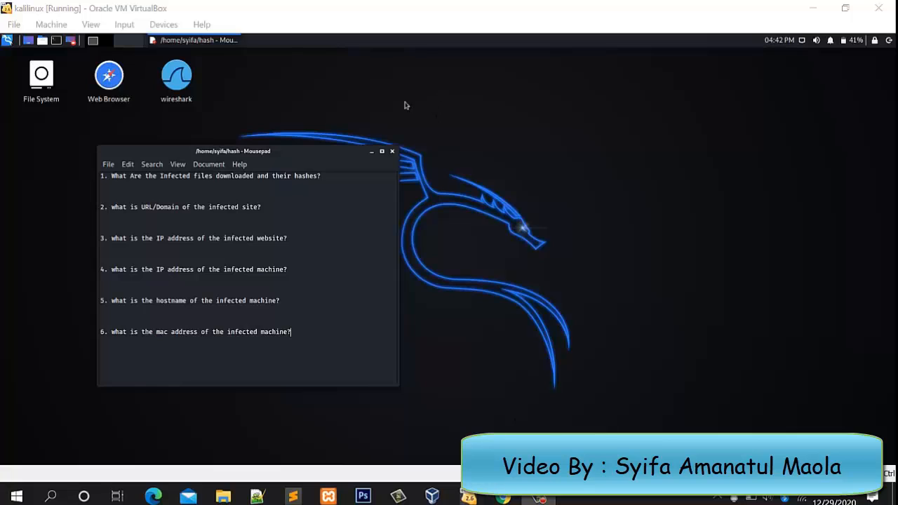
- Launch Wireshark as root and authenticate with the account password
{"action": "double_click", "coordinate": [183, 83]}
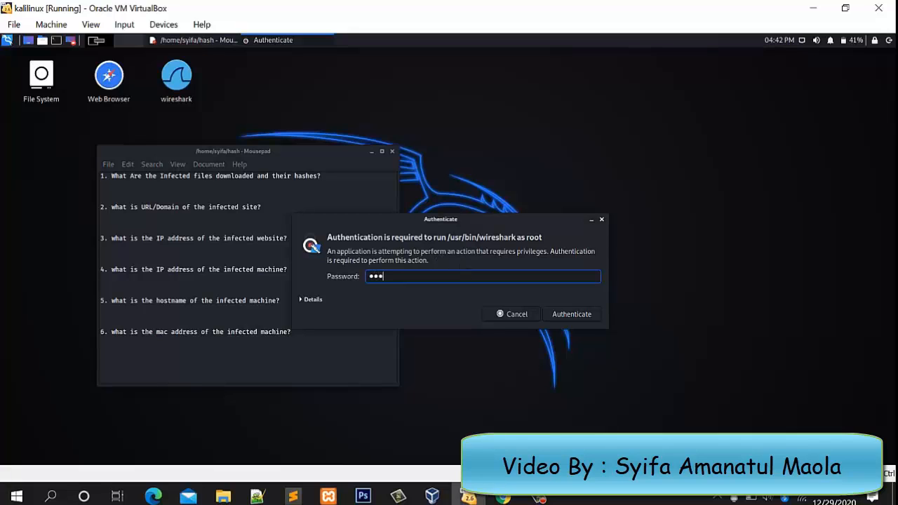
{"action": "key", "text": "Return"}
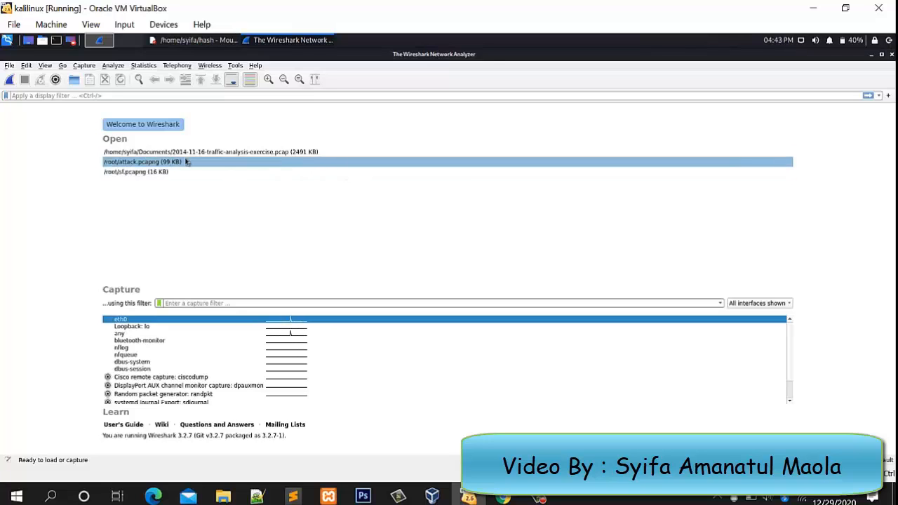
{"action": "left_click", "coordinate": [121, 145]}
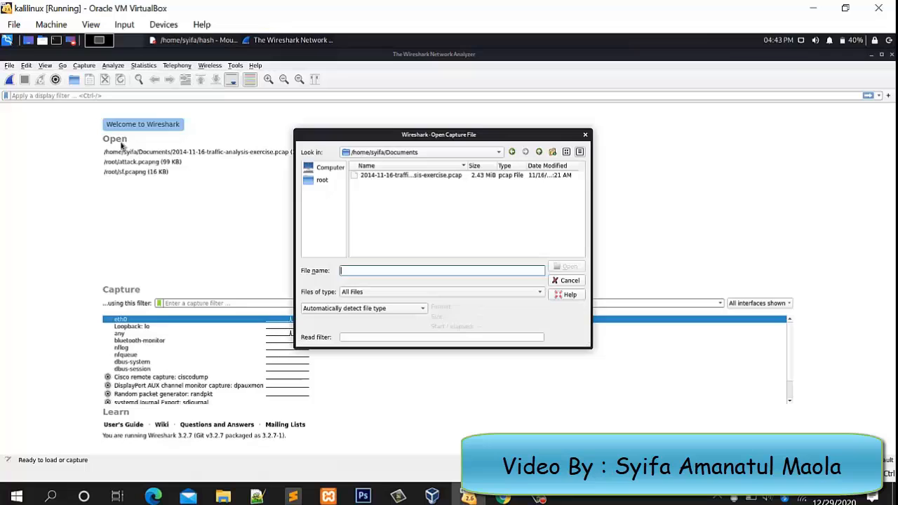
{"action": "left_click", "coordinate": [338, 172]}
{"action": "double_click", "coordinate": [355, 178]}
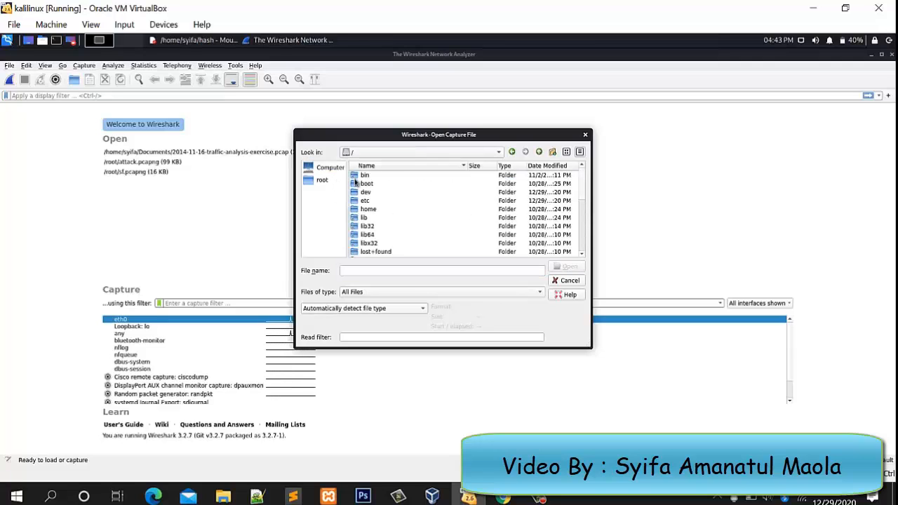
{"action": "double_click", "coordinate": [369, 210]}
{"action": "left_click", "coordinate": [368, 180]}
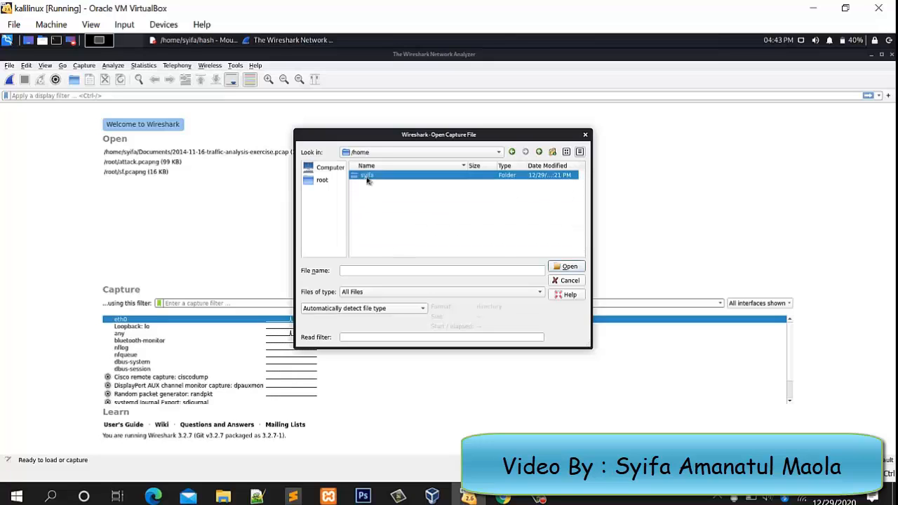
{"action": "double_click", "coordinate": [367, 177]}
{"action": "double_click", "coordinate": [367, 184]}
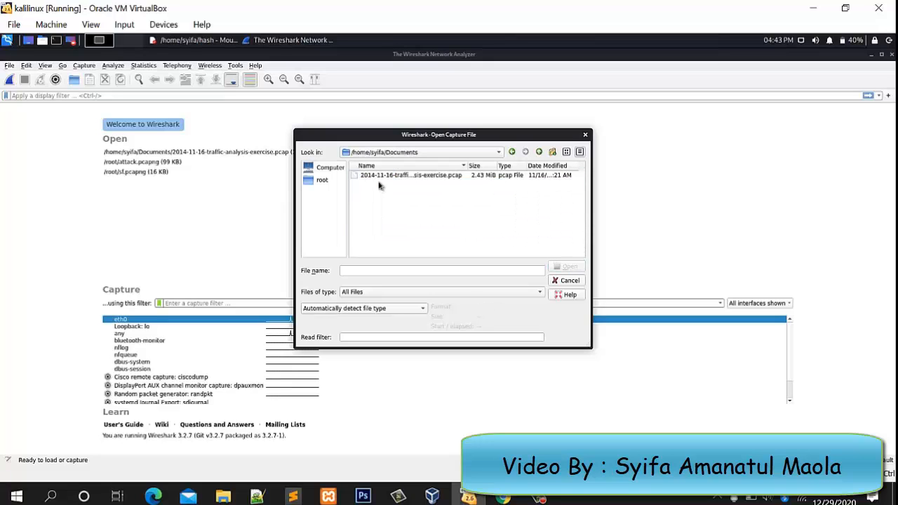
{"action": "left_click", "coordinate": [400, 177]}
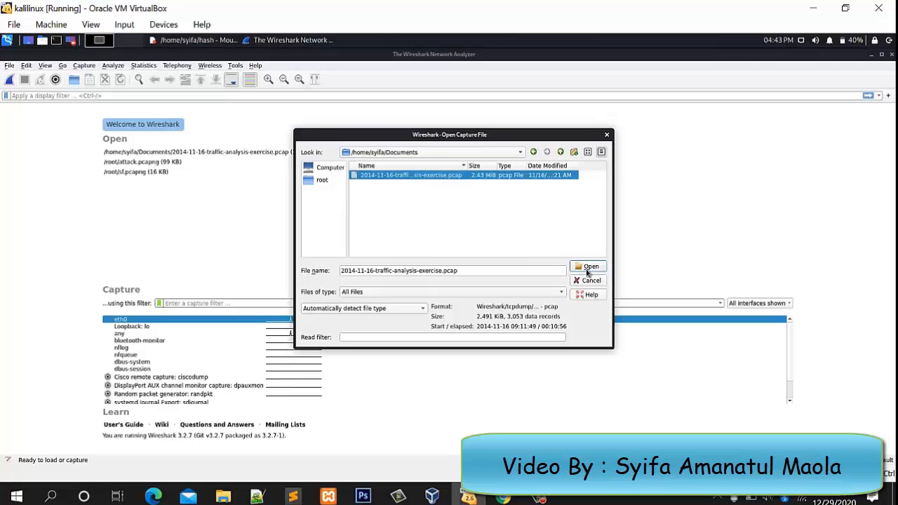
{"action": "left_click", "coordinate": [606, 136]}
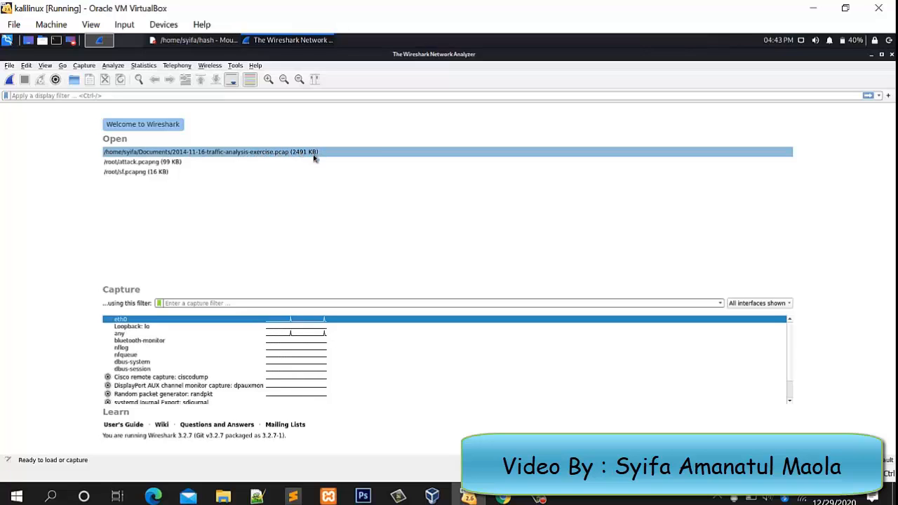
- Open the recent capture file 2014-11-16-traffic-analysis-exercise.pcap and look through its first packets
{"action": "double_click", "coordinate": [192, 156]}
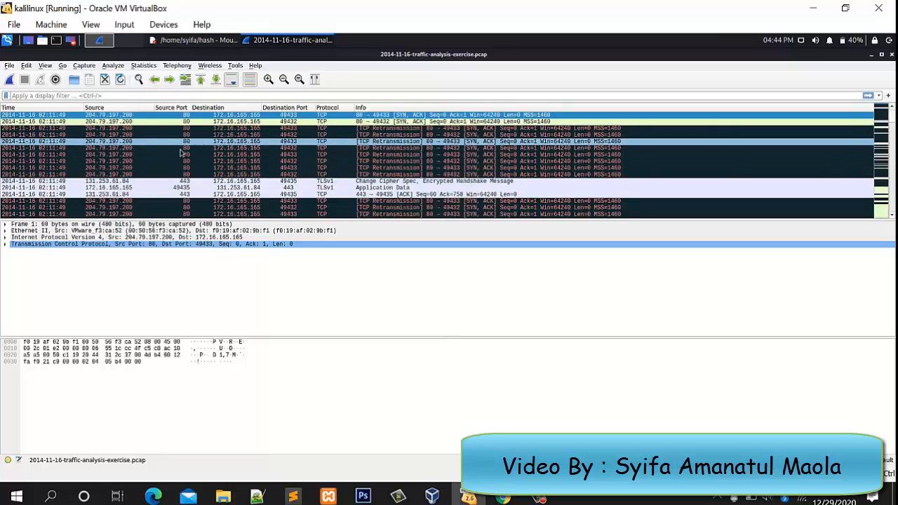
{"action": "scroll", "coordinate": [165, 162], "scroll_direction": "down", "scroll_amount": 2}
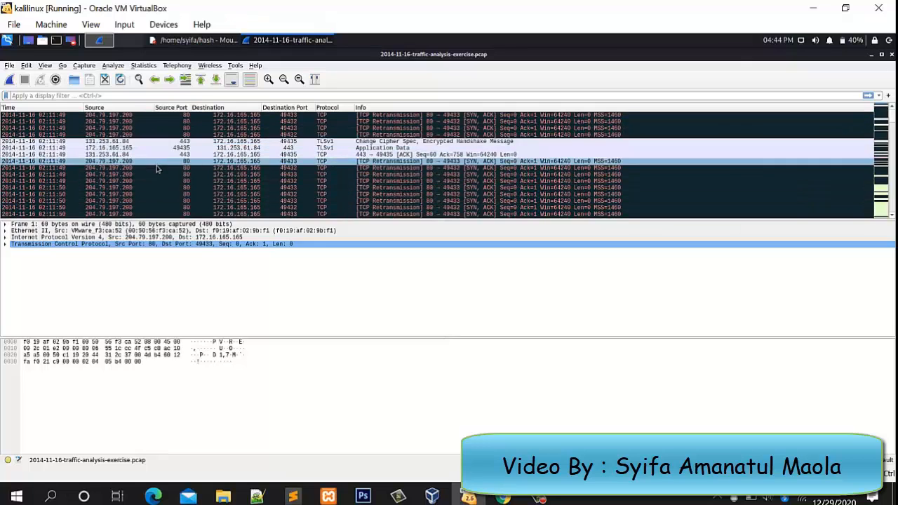
{"action": "scroll", "coordinate": [157, 168], "scroll_direction": "up", "scroll_amount": 3}
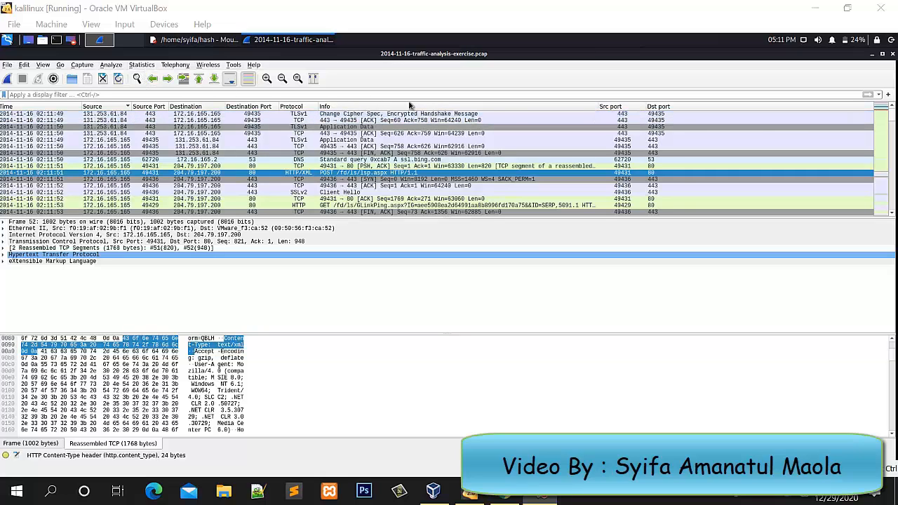
- Try adding a new column in the packet list's column preferences, remove it, and accept the preferences
{"action": "right_click", "coordinate": [512, 107]}
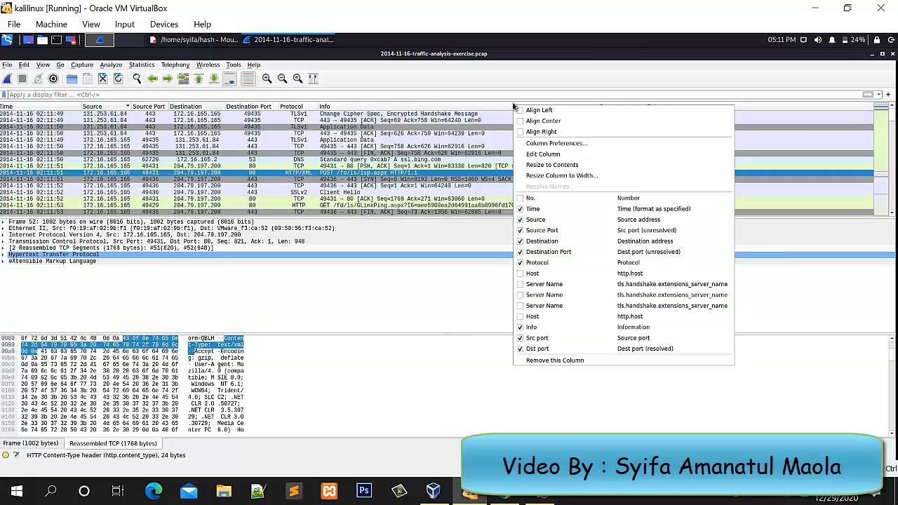
{"action": "left_click", "coordinate": [554, 143]}
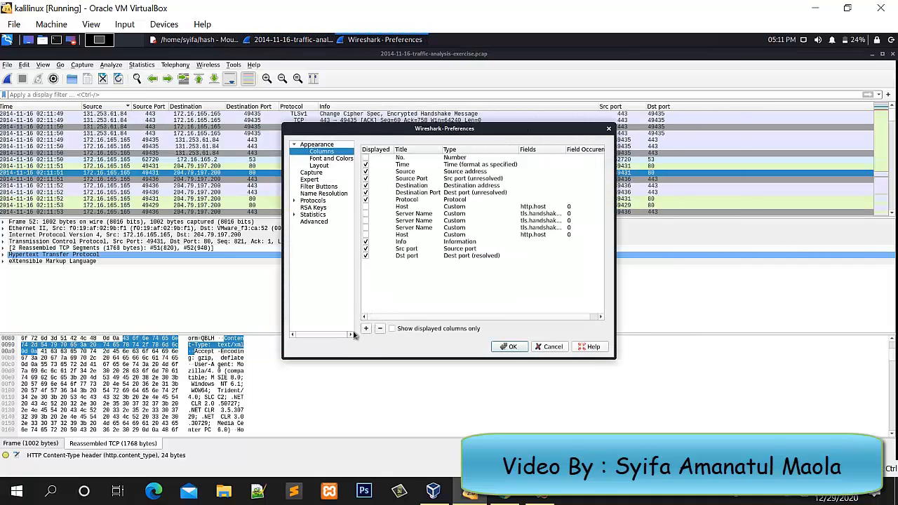
{"action": "left_click", "coordinate": [365, 328]}
{"action": "left_click", "coordinate": [405, 263]}
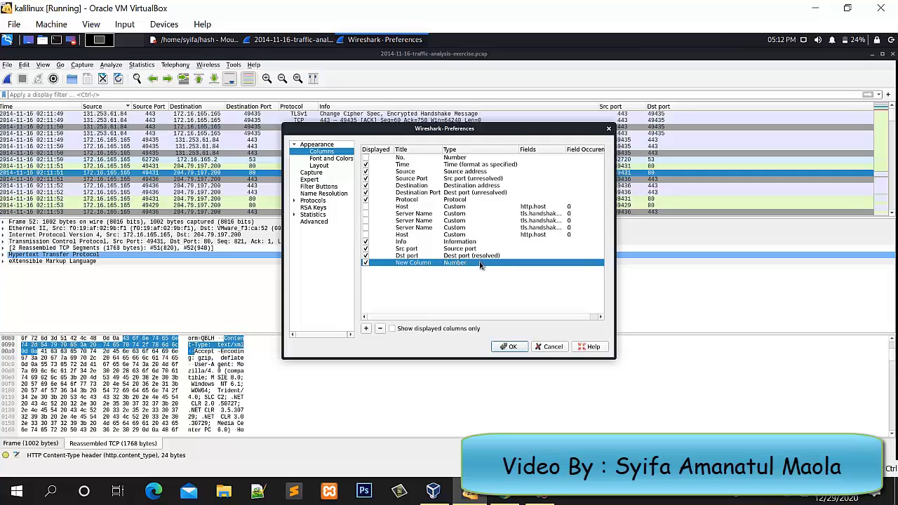
{"action": "left_click", "coordinate": [381, 329]}
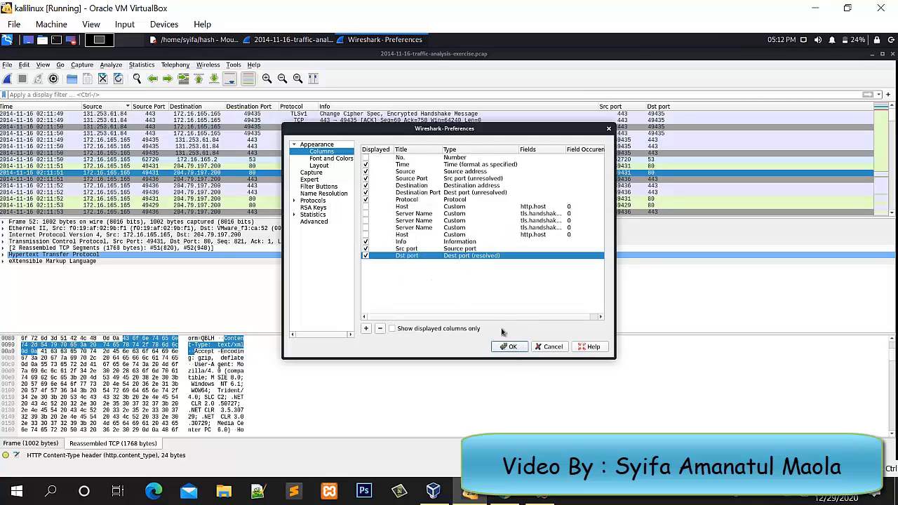
{"action": "left_click", "coordinate": [512, 349]}
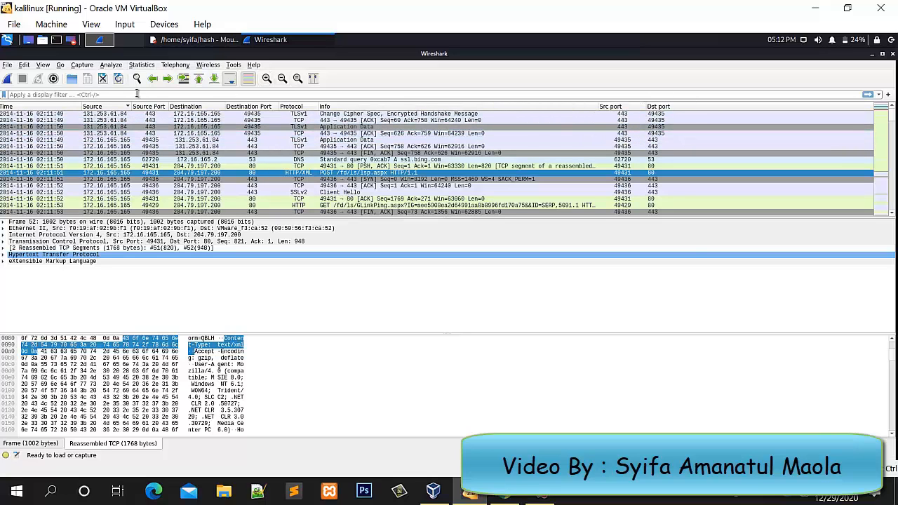
- Filter the capture to Hypertext Transfer Protocol traffic, applying that entry of the Protocol Hierarchy statistics as the selected filter
{"action": "left_click", "coordinate": [141, 65]}
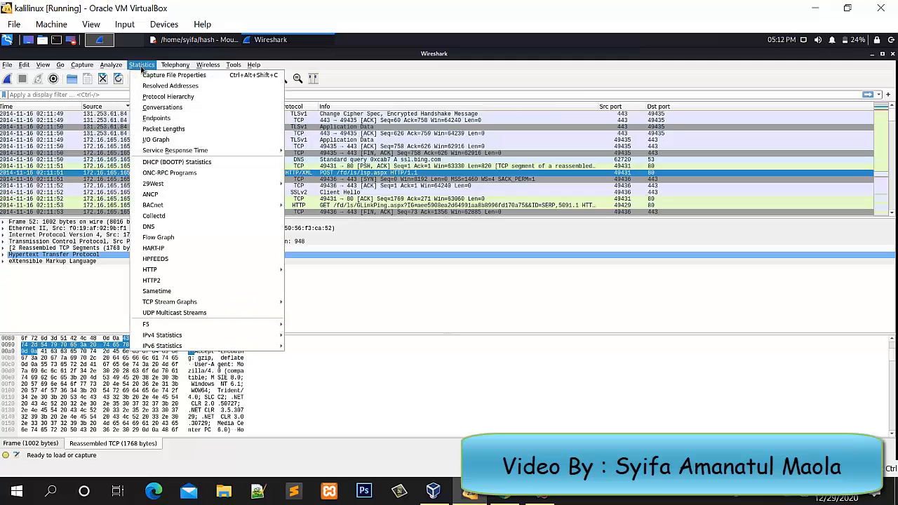
{"action": "left_click", "coordinate": [158, 97]}
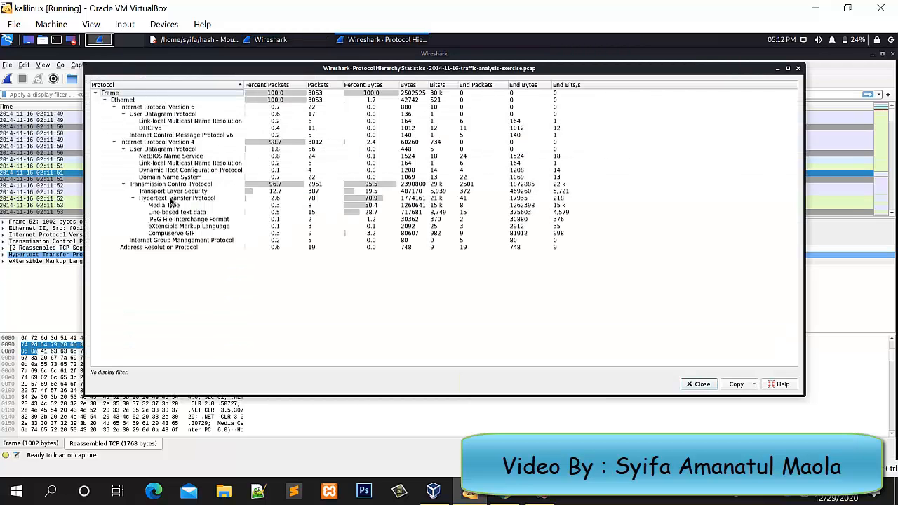
{"action": "right_click", "coordinate": [171, 200]}
{"action": "mouse_move", "coordinate": [205, 202]}
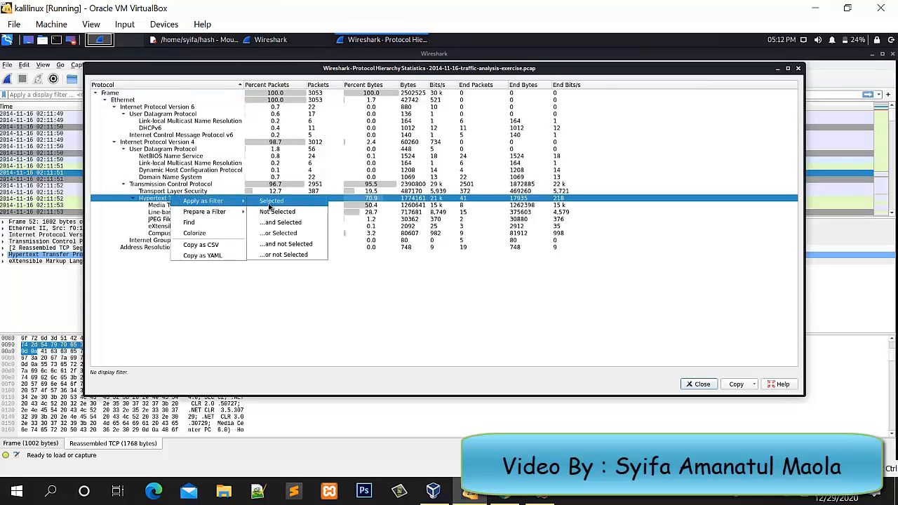
{"action": "left_click", "coordinate": [270, 202]}
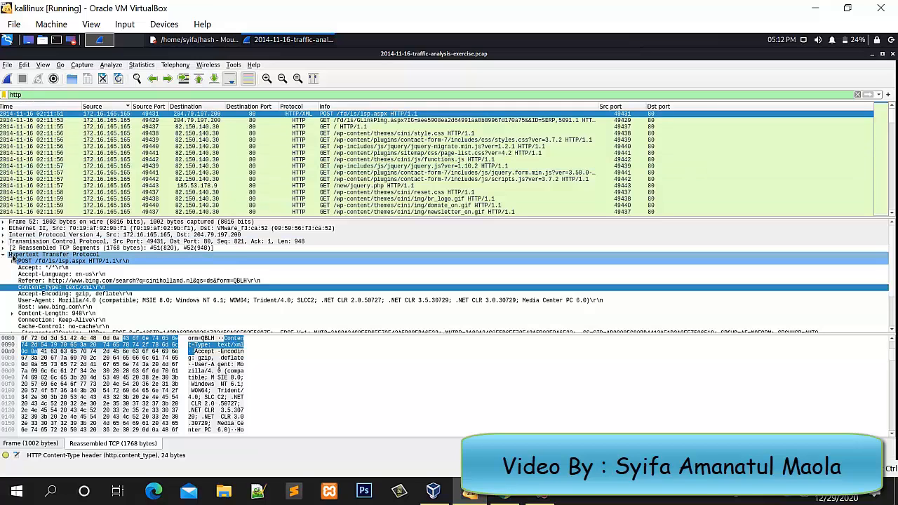
- Add the Host field from the POST request's Hypertext Transfer Protocol details as a packet list column
{"action": "scroll", "coordinate": [65, 275], "scroll_direction": "down", "scroll_amount": 2}
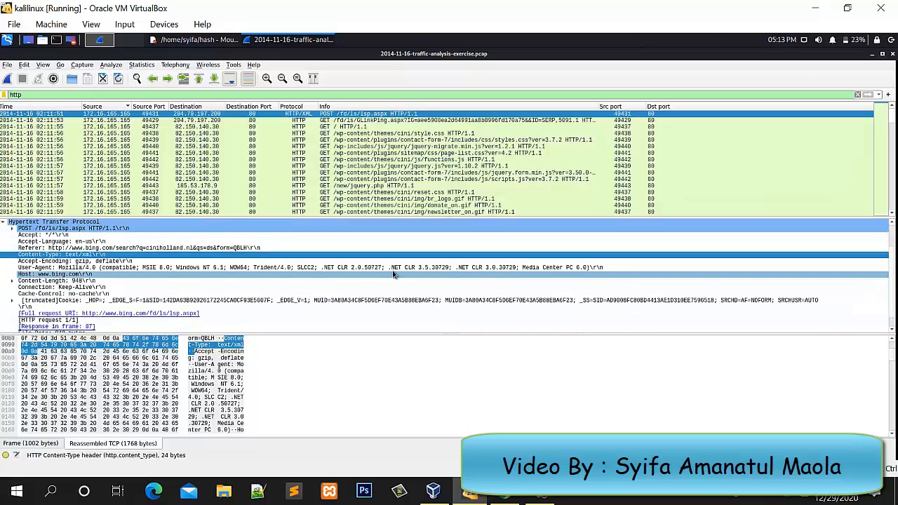
{"action": "right_click", "coordinate": [54, 276]}
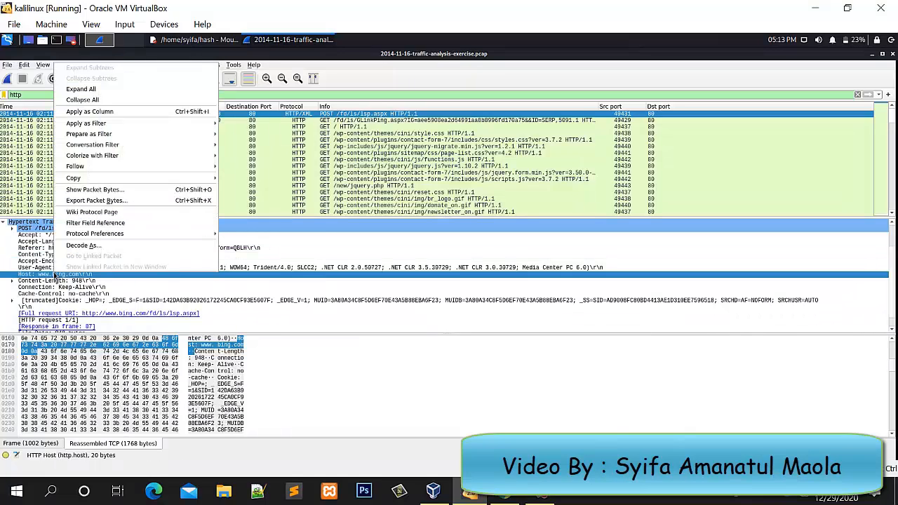
{"action": "left_click", "coordinate": [136, 113]}
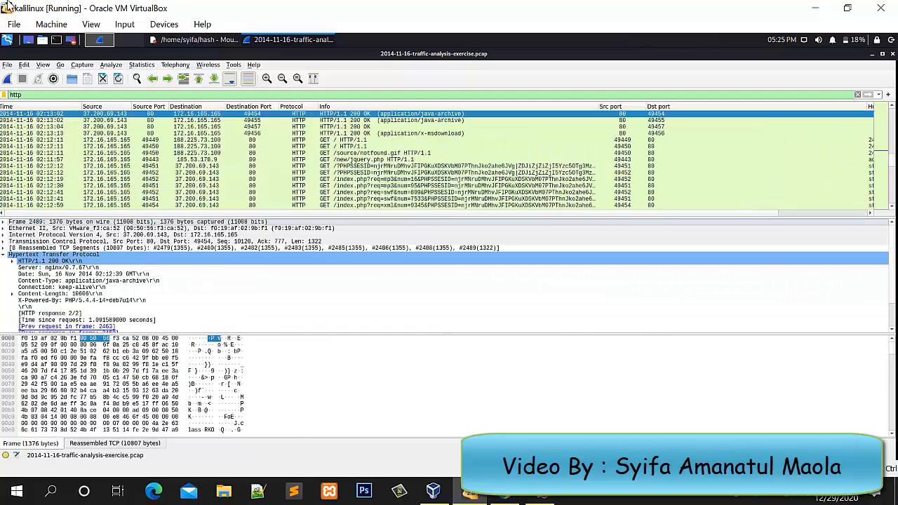
- List the capture's exportable HTTP objects sorted by content type and inspect the java-archive, x-msdownload and x-shockwave-flash entries
{"action": "left_click", "coordinate": [7, 65]}
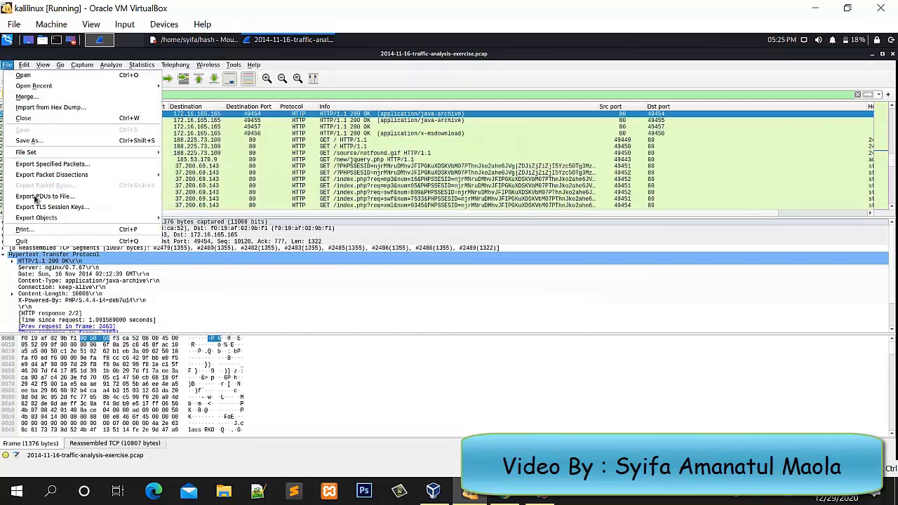
{"action": "mouse_move", "coordinate": [44, 218]}
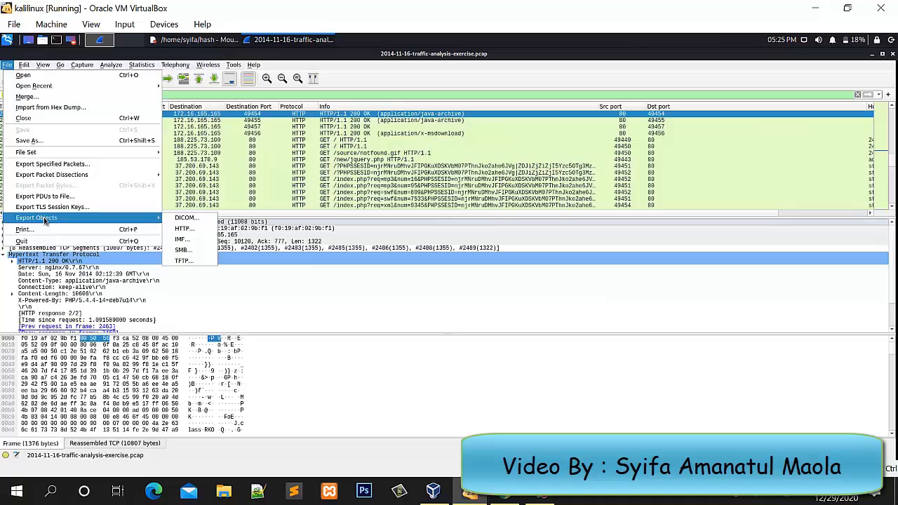
{"action": "left_click", "coordinate": [184, 228]}
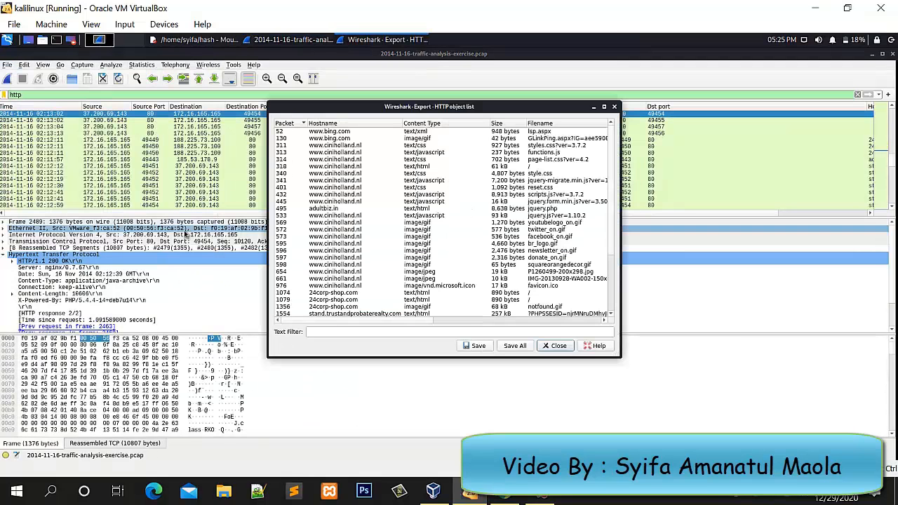
{"action": "left_click", "coordinate": [434, 125]}
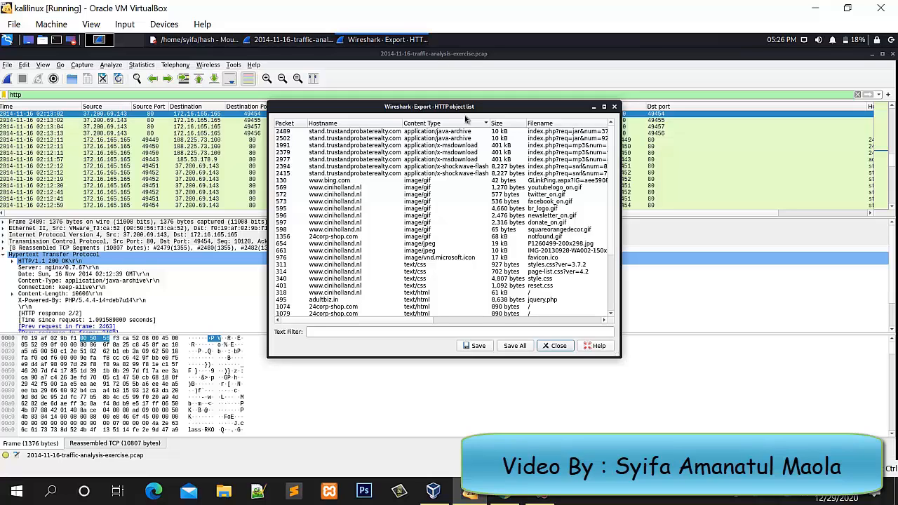
{"action": "left_click", "coordinate": [430, 132]}
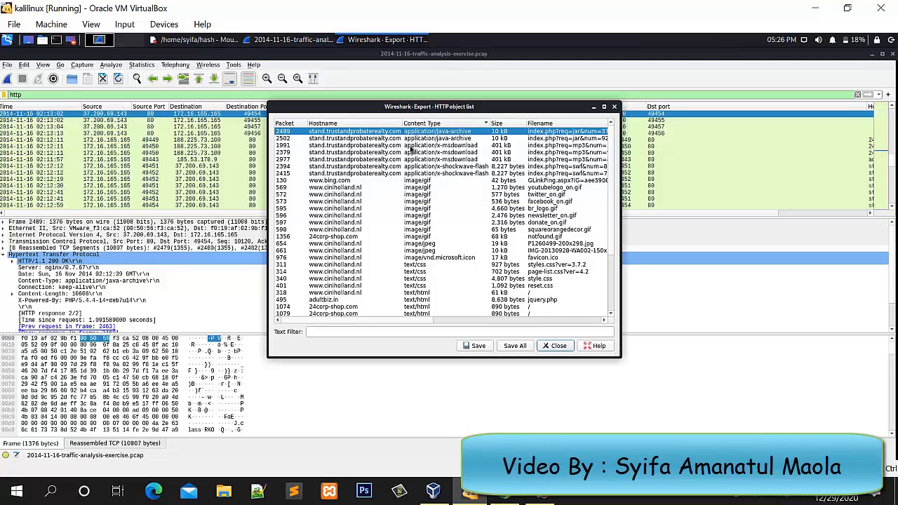
{"action": "left_click", "coordinate": [411, 146]}
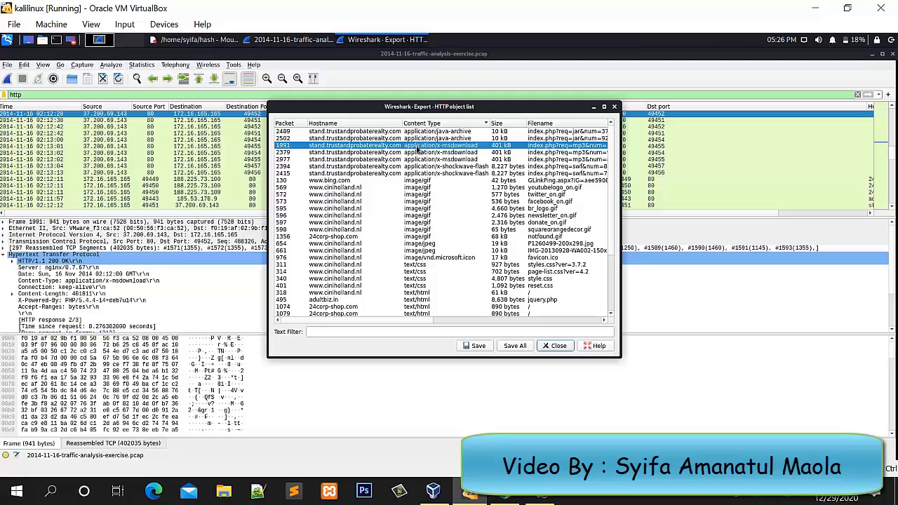
{"action": "left_click", "coordinate": [418, 166]}
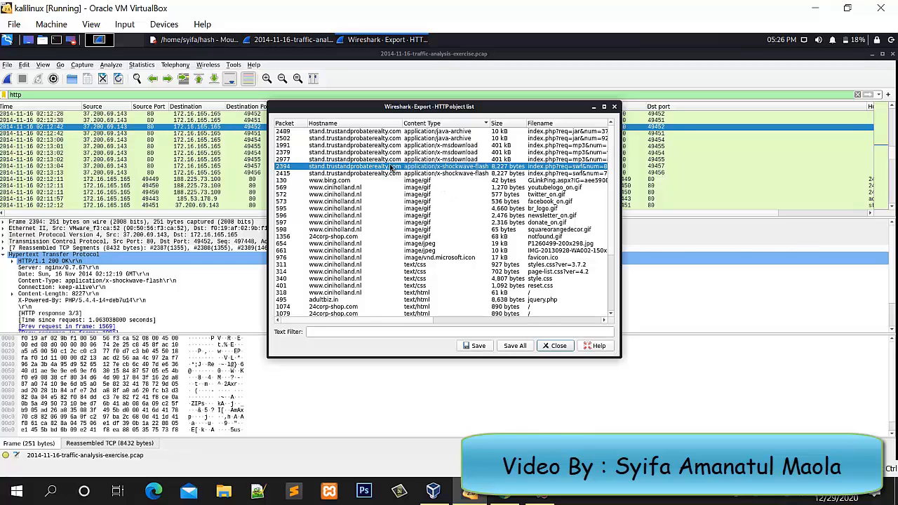
- Save the java-archive object from packet 2489 as file.jar in the home directory's Documents folder
{"action": "left_click", "coordinate": [424, 133]}
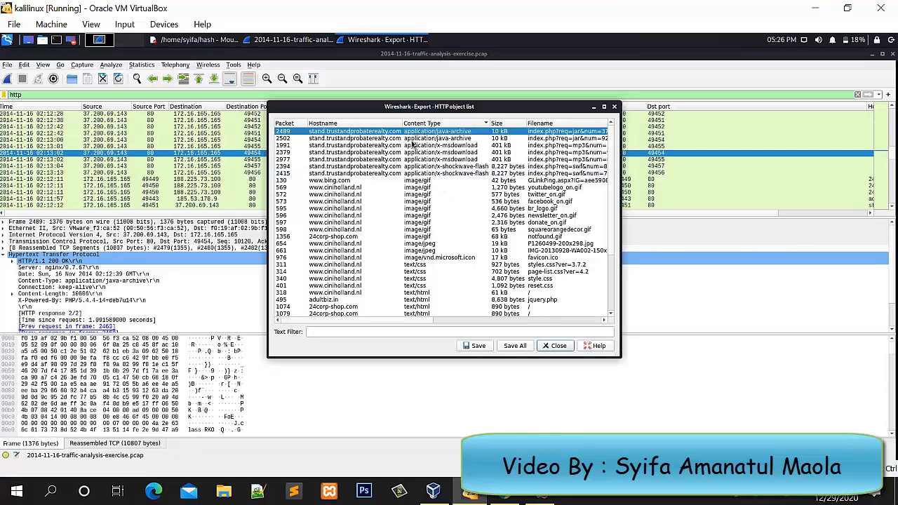
{"action": "left_click", "coordinate": [477, 345]}
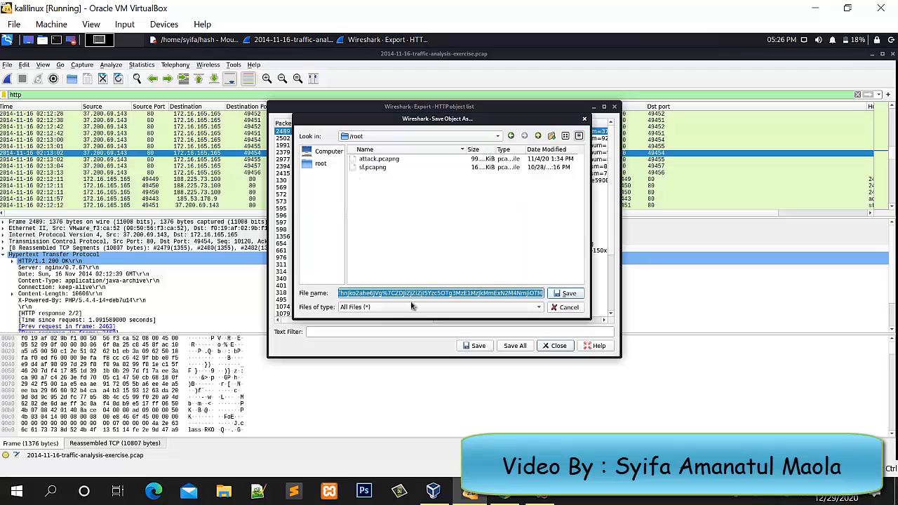
{"action": "left_click", "coordinate": [328, 153]}
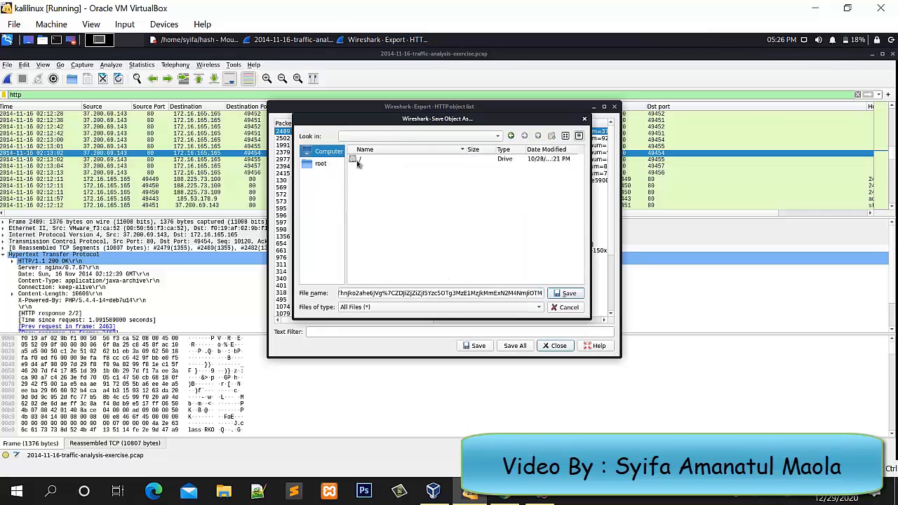
{"action": "double_click", "coordinate": [357, 160]}
{"action": "double_click", "coordinate": [372, 196]}
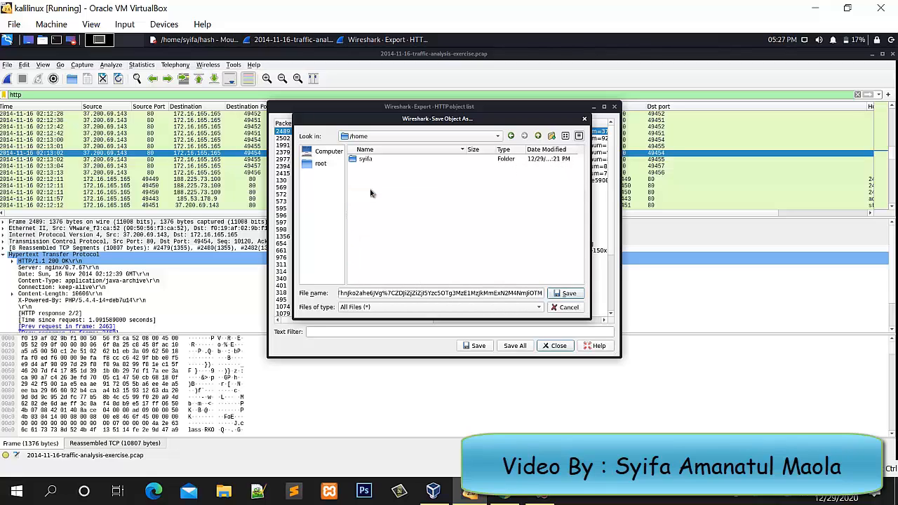
{"action": "double_click", "coordinate": [365, 159]}
{"action": "double_click", "coordinate": [377, 170]}
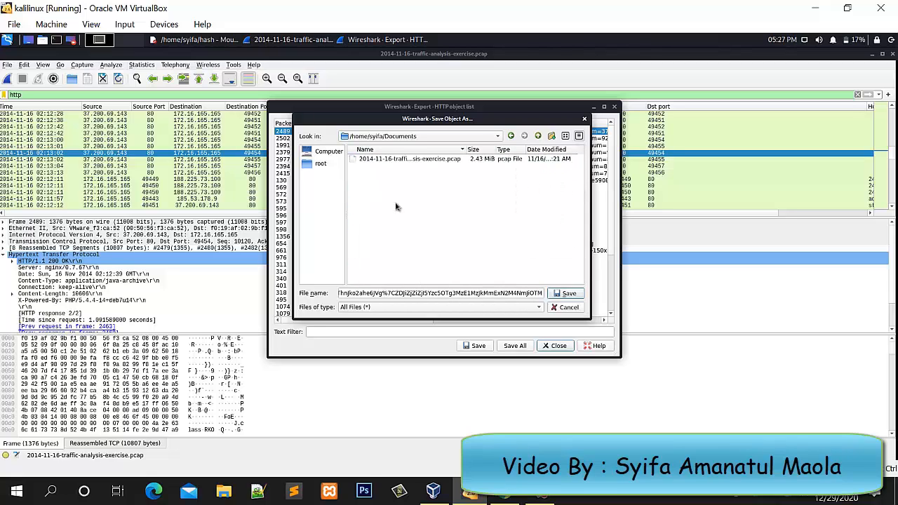
{"action": "key", "text": "ctrl+a"}
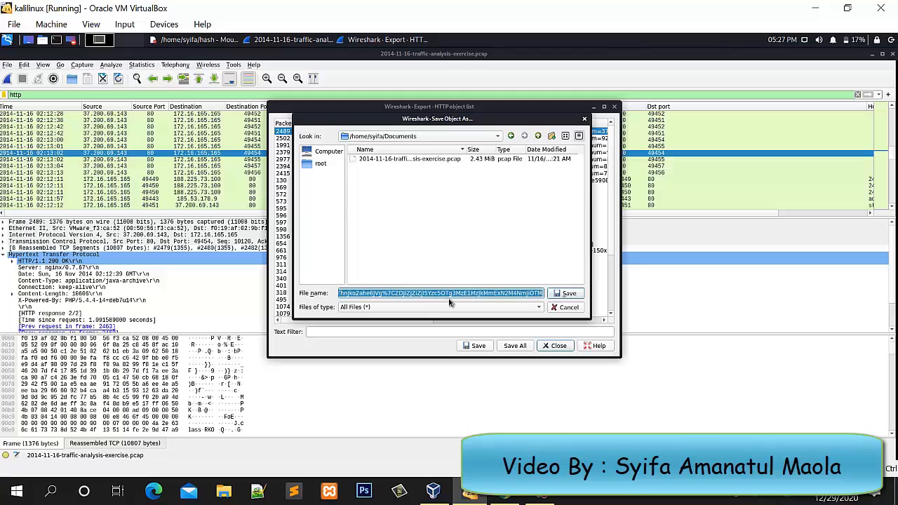
{"action": "type", "text": "file.jar"}
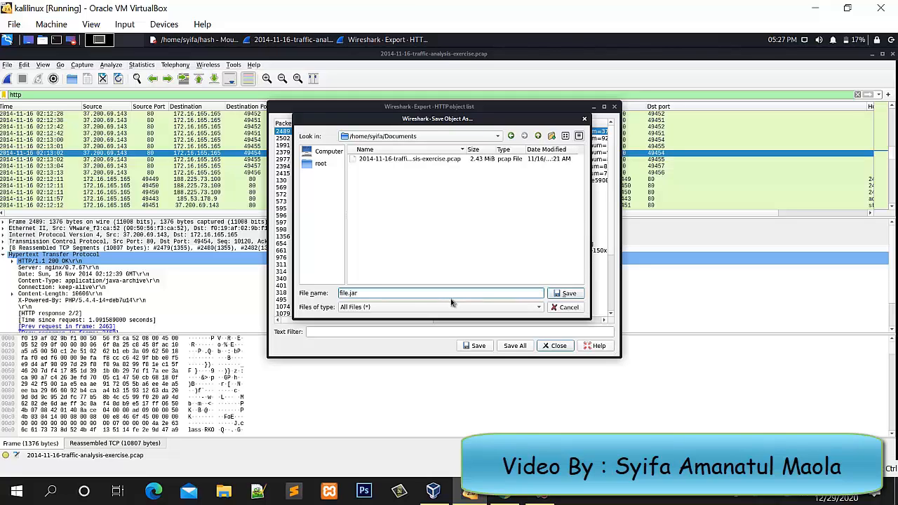
{"action": "left_click", "coordinate": [575, 294]}
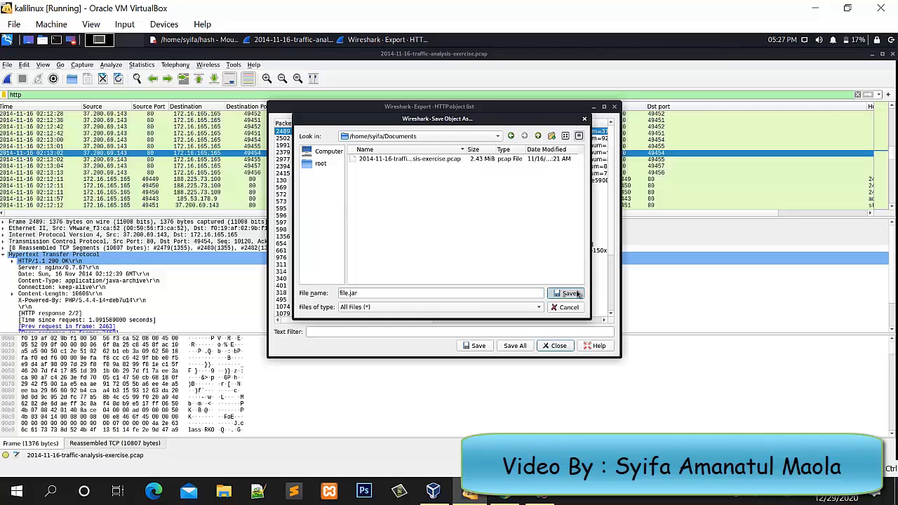
- Save the x-msdownload object from packet 1991 as file.exe in the home directory's Documents folder
{"action": "left_click", "coordinate": [442, 145]}
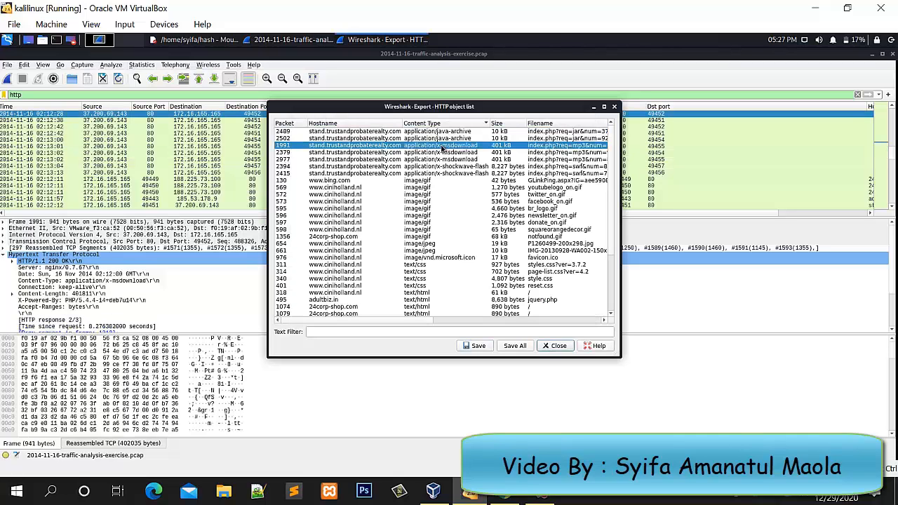
{"action": "left_click", "coordinate": [475, 346]}
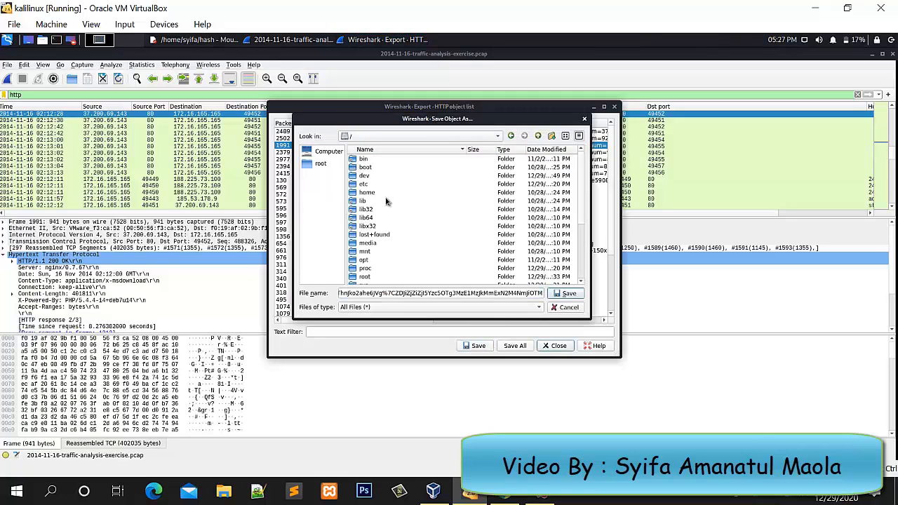
{"action": "double_click", "coordinate": [385, 193]}
{"action": "double_click", "coordinate": [379, 160]}
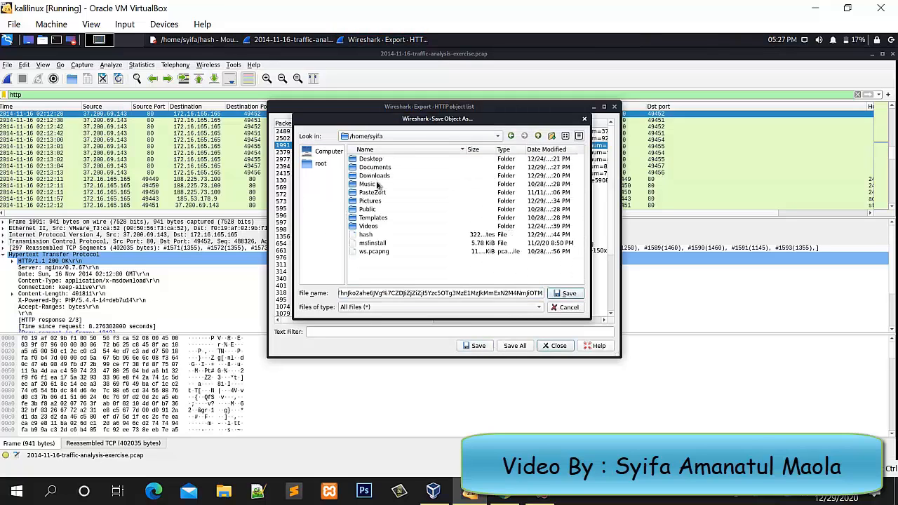
{"action": "double_click", "coordinate": [375, 167]}
{"action": "triple_click", "coordinate": [453, 294]}
{"action": "type", "text": "file.jar"}
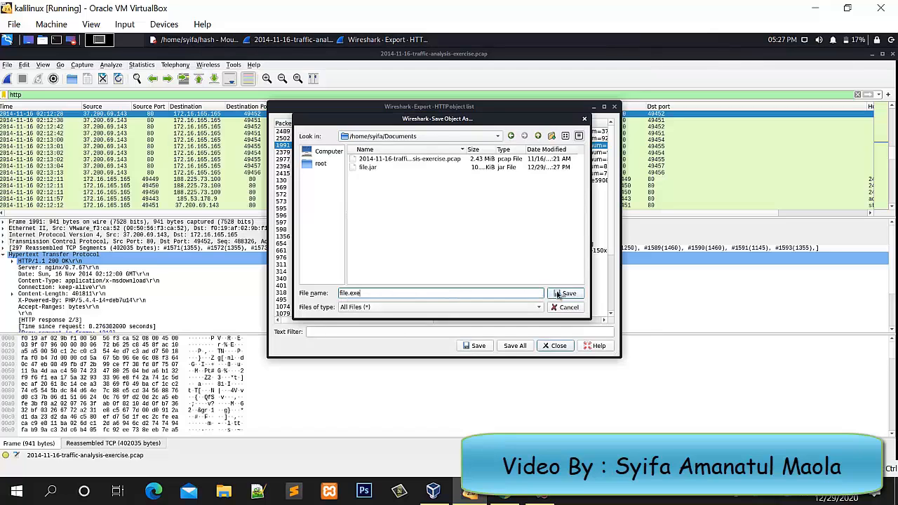
{"action": "key", "text": "Return"}
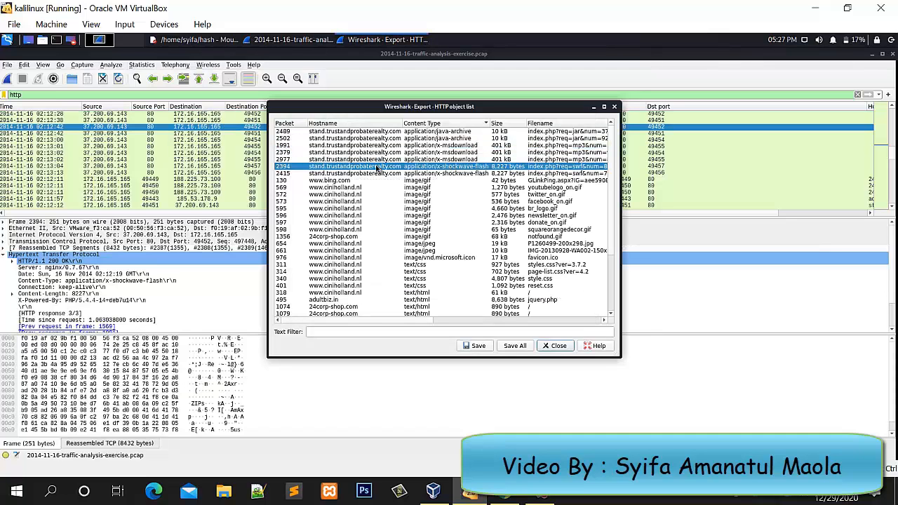
- Save the x-shockwave-flash object from packet 2394 as file.swf in Documents and close the HTTP object list
{"action": "left_click", "coordinate": [475, 345]}
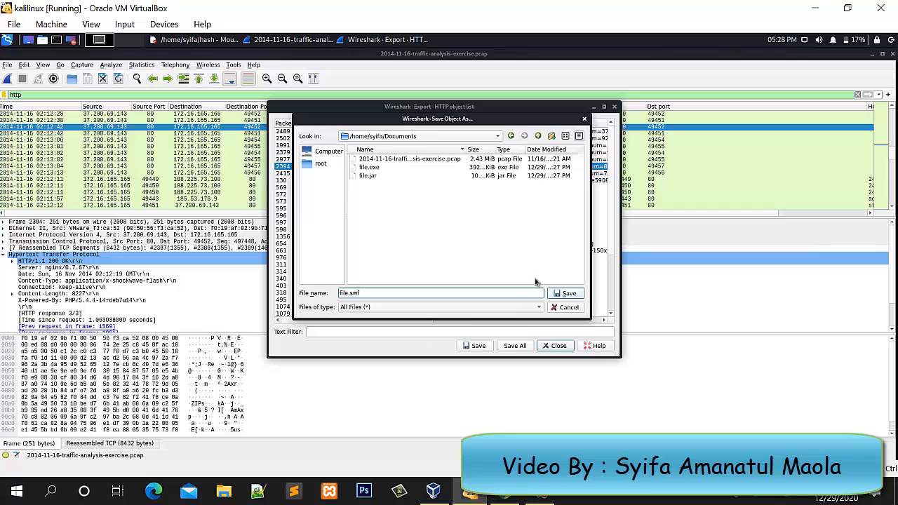
{"action": "left_click", "coordinate": [580, 295]}
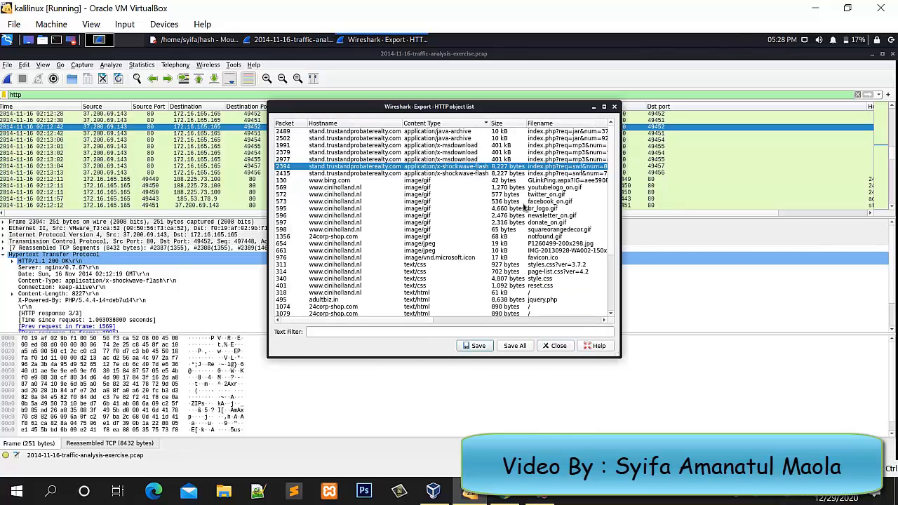
{"action": "left_click", "coordinate": [614, 107]}
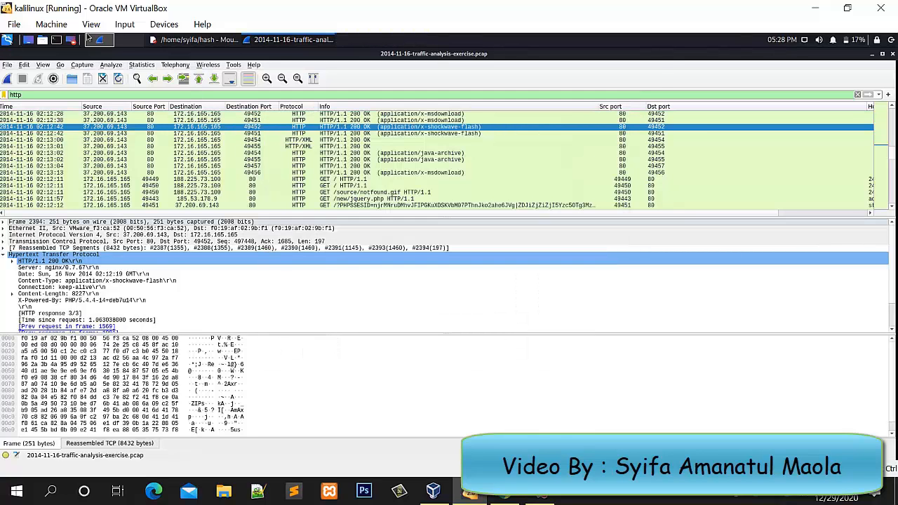
- Open the Documents folder in the file manager to check the exported files
{"action": "left_click", "coordinate": [43, 40]}
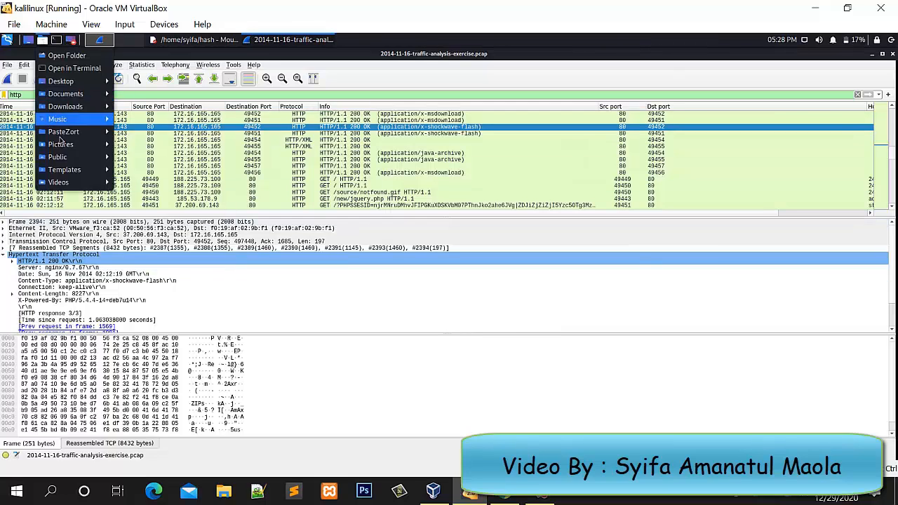
{"action": "left_click", "coordinate": [28, 54]}
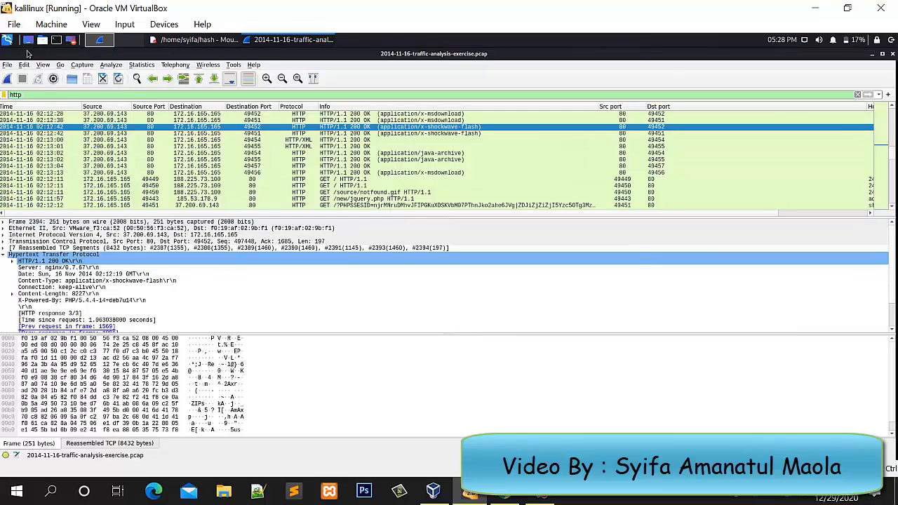
{"action": "left_click", "coordinate": [43, 40]}
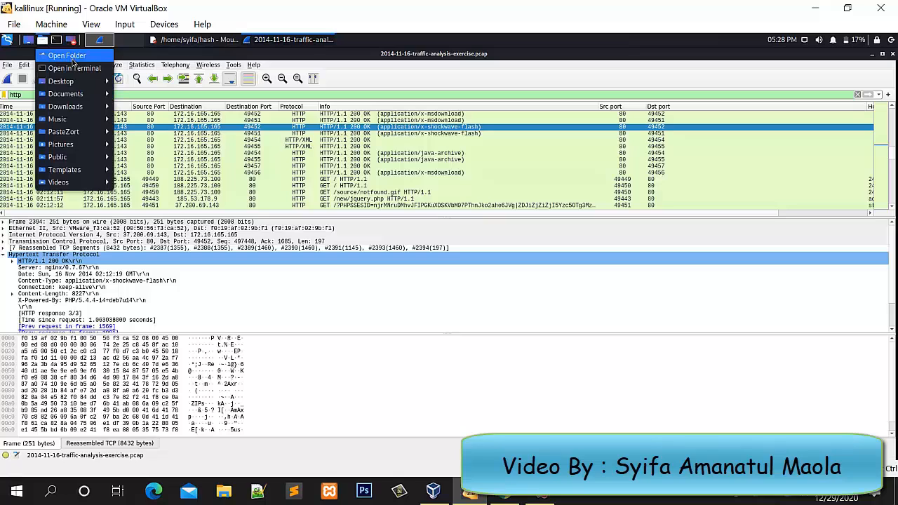
{"action": "mouse_move", "coordinate": [78, 100]}
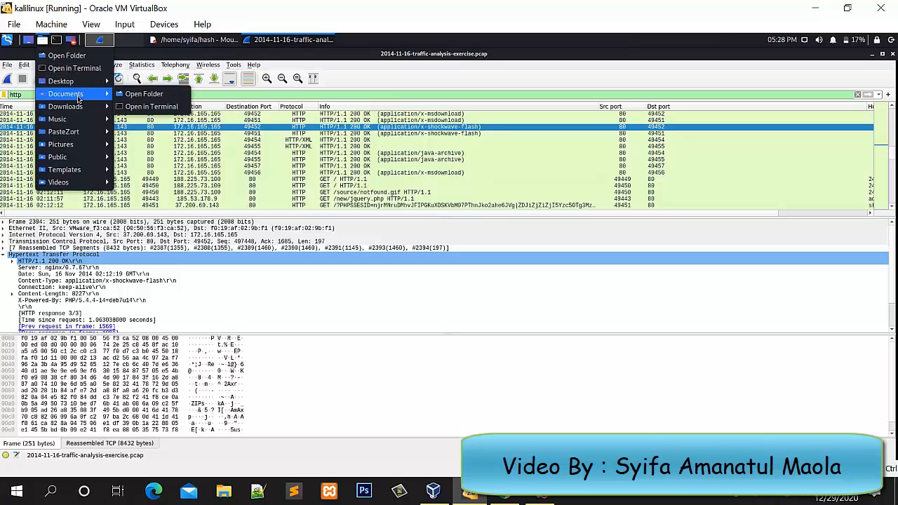
{"action": "left_click", "coordinate": [146, 96]}
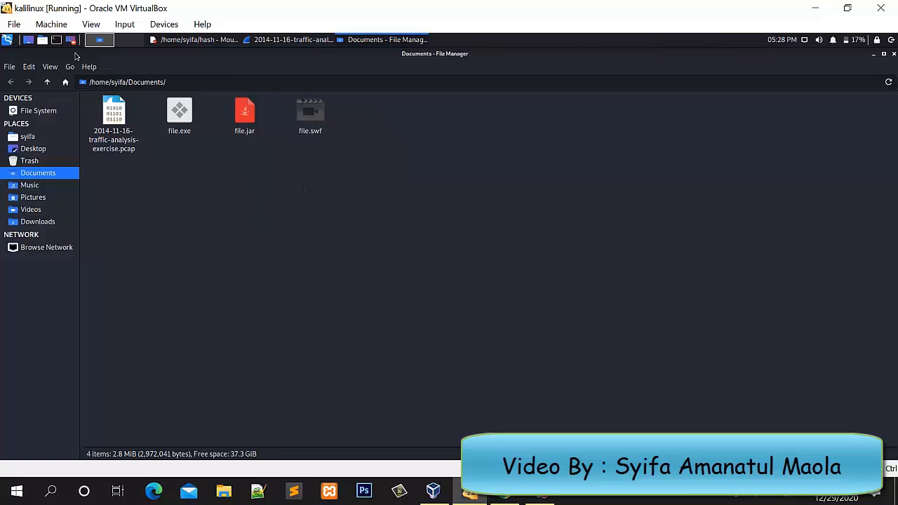
- Open a terminal and start a root shell with sudo su
{"action": "left_click", "coordinate": [57, 40]}
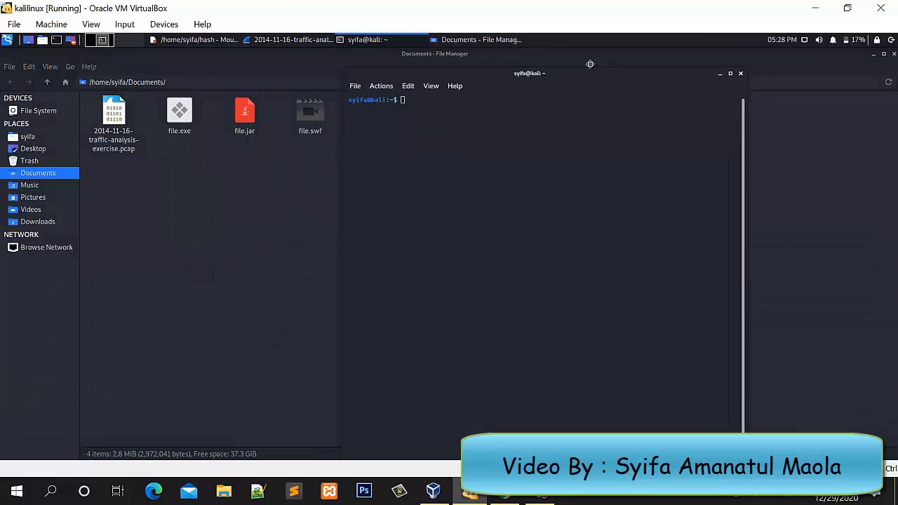
{"action": "type", "text": "sudo"}
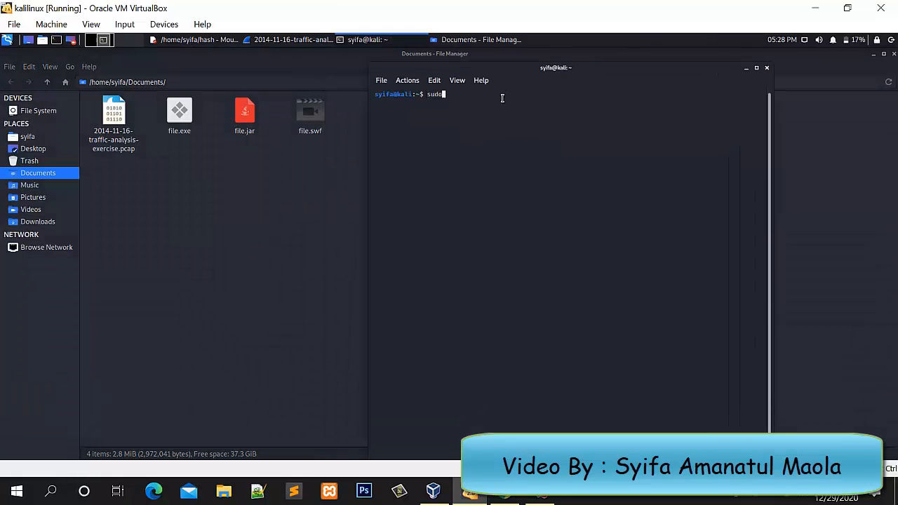
{"action": "type", "text": " su"}
{"action": "key", "text": "Return"}
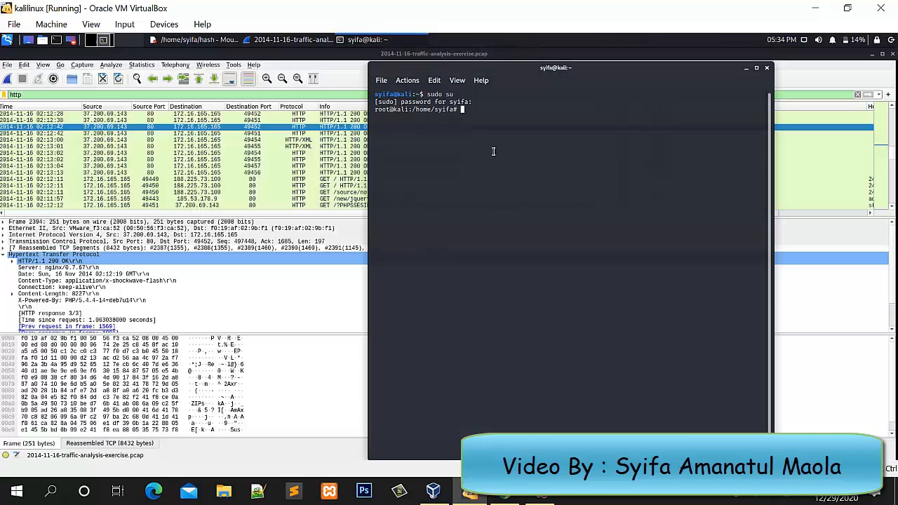
- Change the terminal's working directory to Documents and list its files
{"action": "type", "text": "cd Documents"}
{"action": "key", "text": "Return"}
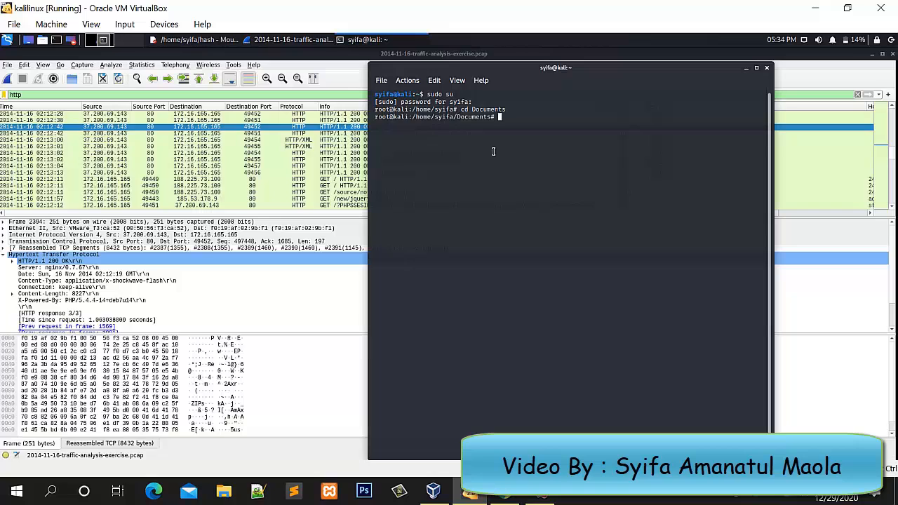
{"action": "type", "text": "ls"}
{"action": "key", "text": "Return"}
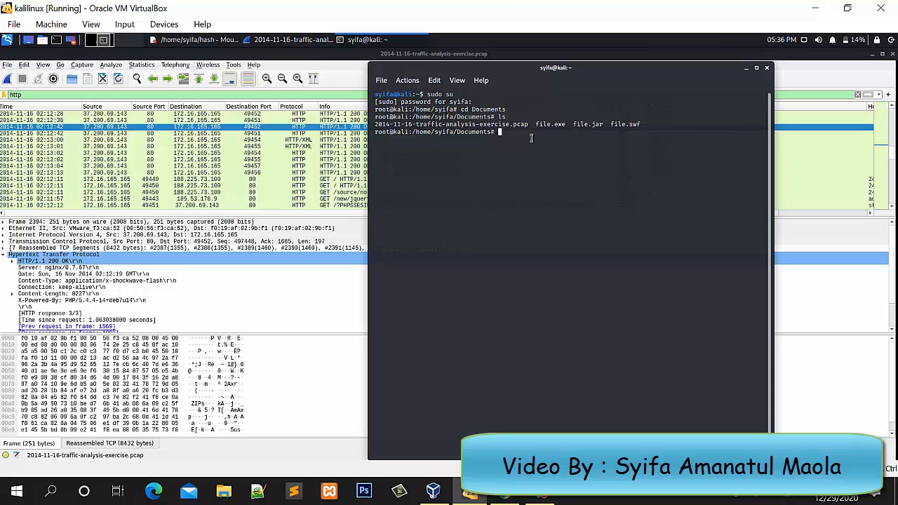
- Compute the MD5 hash of file.jar with md5sum
{"action": "type", "text": "md"}
{"action": "type", "text": "5sum"}
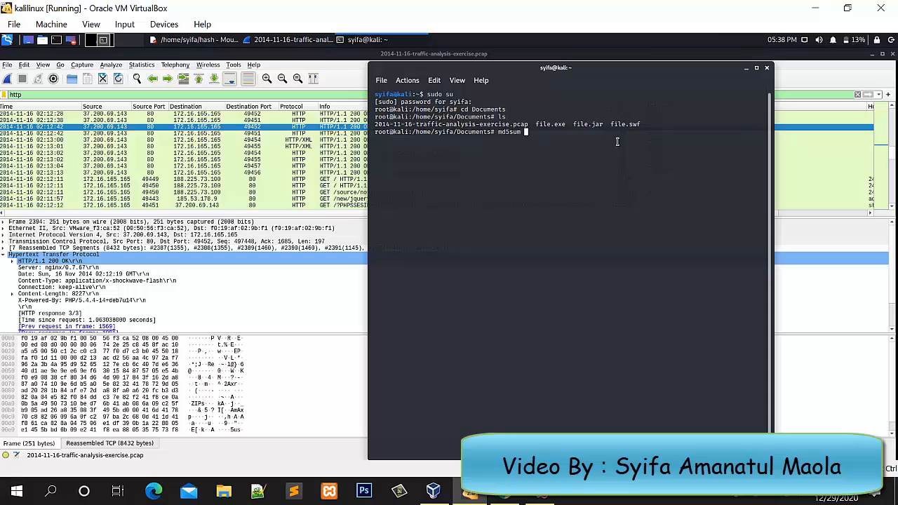
{"action": "type", "text": " file.jar"}
{"action": "key", "text": "Return"}
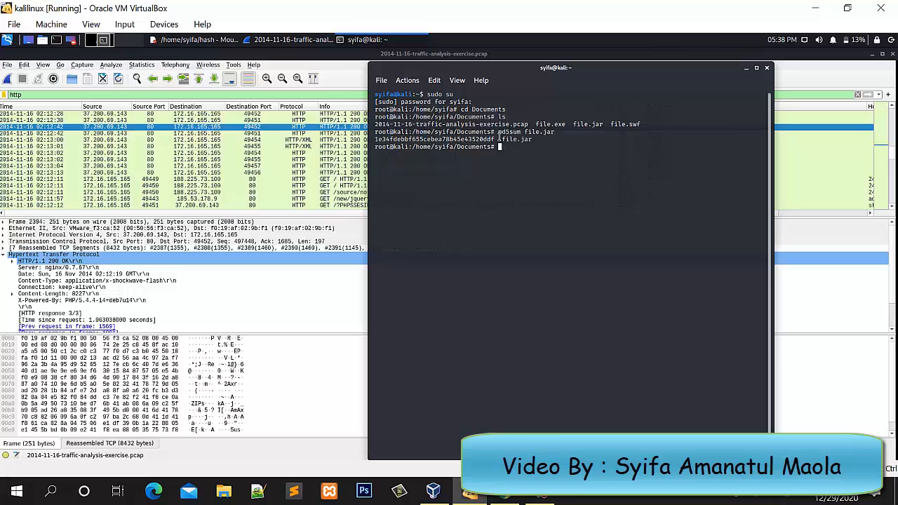
- Copy the file.jar hash into the Mousepad notes under question 1, label it "File.jar []", and minimize the notes
{"action": "left_click_drag", "start_coordinate": [493, 139], "coordinate": [375, 139]}
{"action": "key", "text": "ctrl+c"}
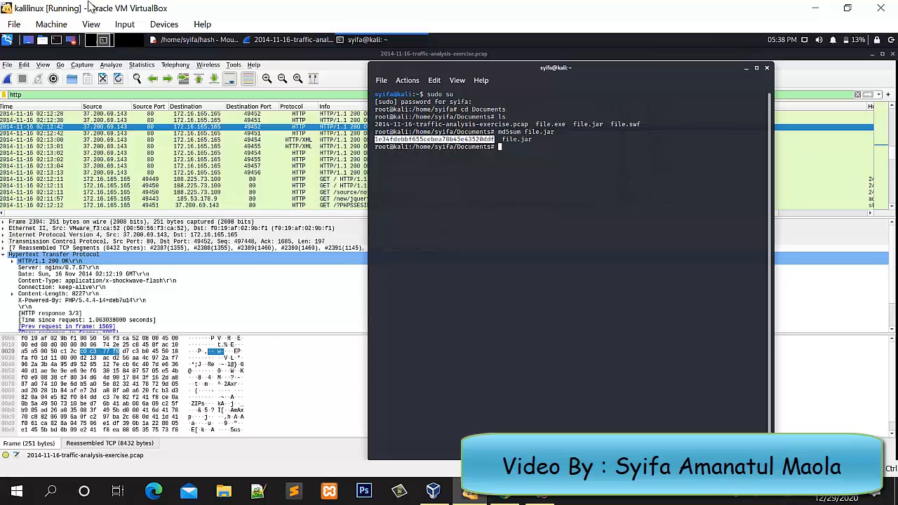
{"action": "left_click", "coordinate": [193, 40]}
{"action": "left_click", "coordinate": [349, 174]}
{"action": "key", "text": "Return"}
{"action": "key", "text": "ctrl+v"}
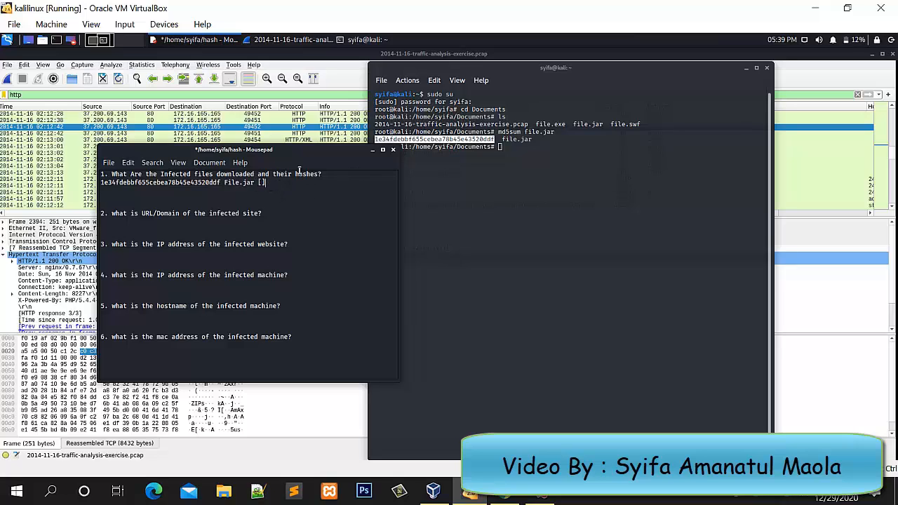
{"action": "left_click", "coordinate": [373, 149]}
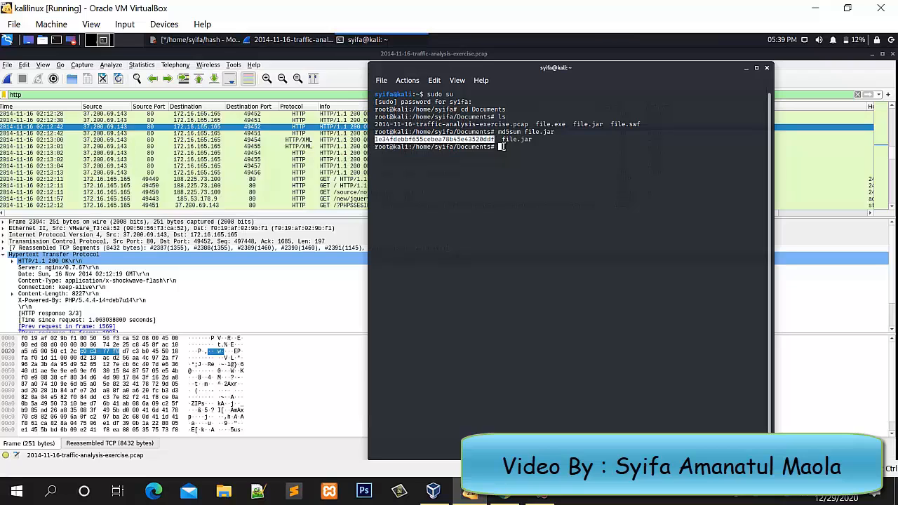
- Compute the MD5 hash of file.exe with md5sum in the terminal
{"action": "type", "text": "md"}
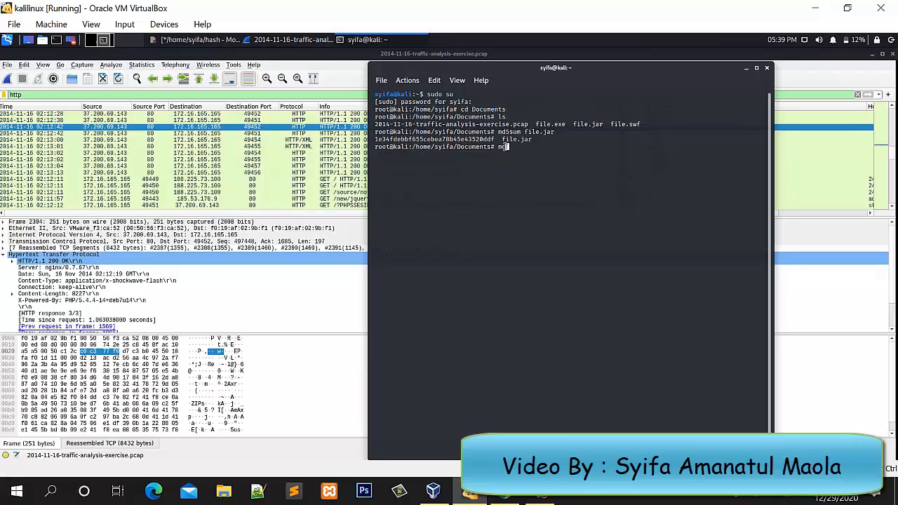
{"action": "type", "text": "5sum file.exe"}
{"action": "key", "text": "Return"}
- Copy the file.exe hash into the Mousepad notes below the file.jar entry and label it "File.exe []"
{"action": "left_click_drag", "start_coordinate": [376, 155], "coordinate": [497, 154]}
{"action": "key", "text": "ctrl+c"}
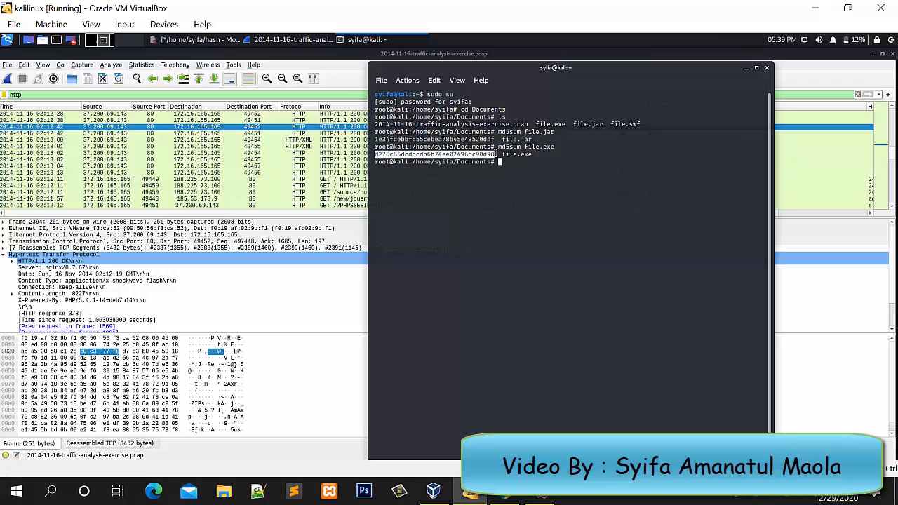
{"action": "left_click", "coordinate": [200, 40]}
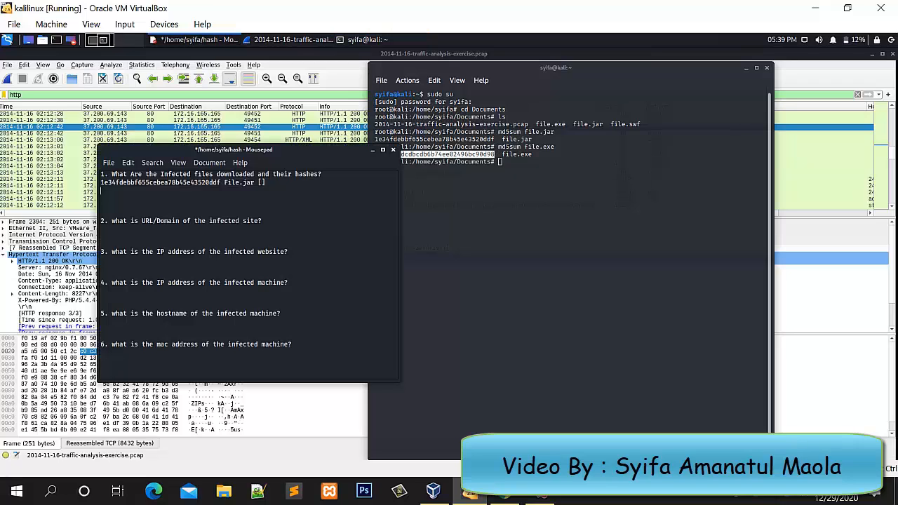
{"action": "key", "text": "ctrl+v"}
{"action": "type", "text": "Fi"}
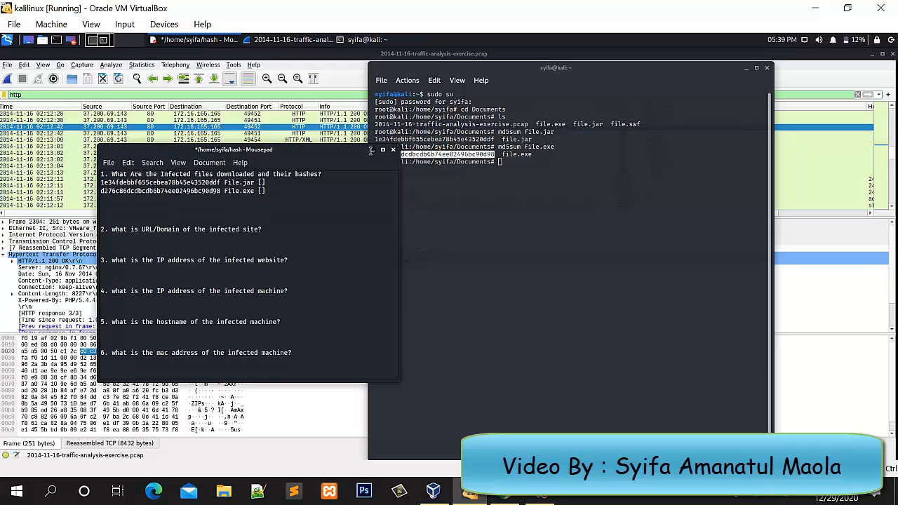
- Compute the MD5 hash of file.swf with md5sum in the terminal
{"action": "left_click", "coordinate": [372, 150]}
{"action": "type", "text": "md5"}
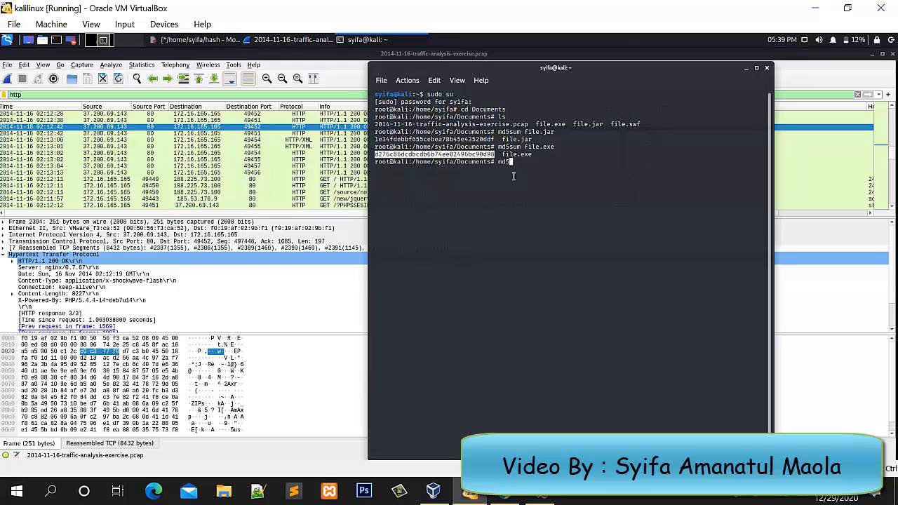
{"action": "type", "text": "sum file.swf"}
{"action": "key", "text": "Return"}
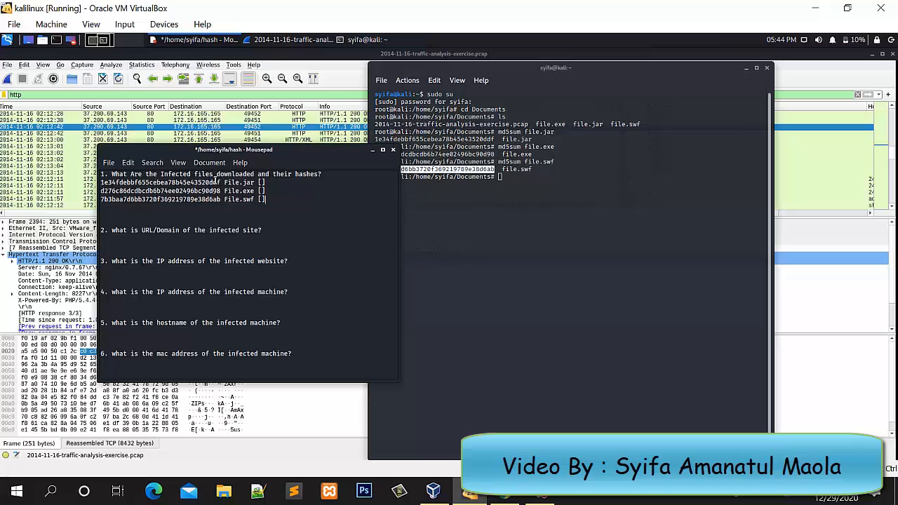
- Open virustotal.com in the web browser and bring up its hash search
{"action": "left_click", "coordinate": [7, 41]}
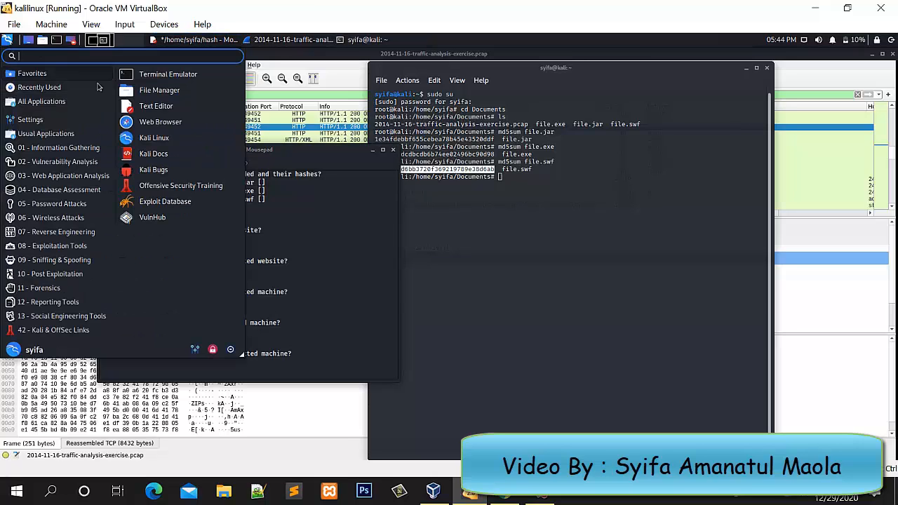
{"action": "left_click", "coordinate": [142, 125]}
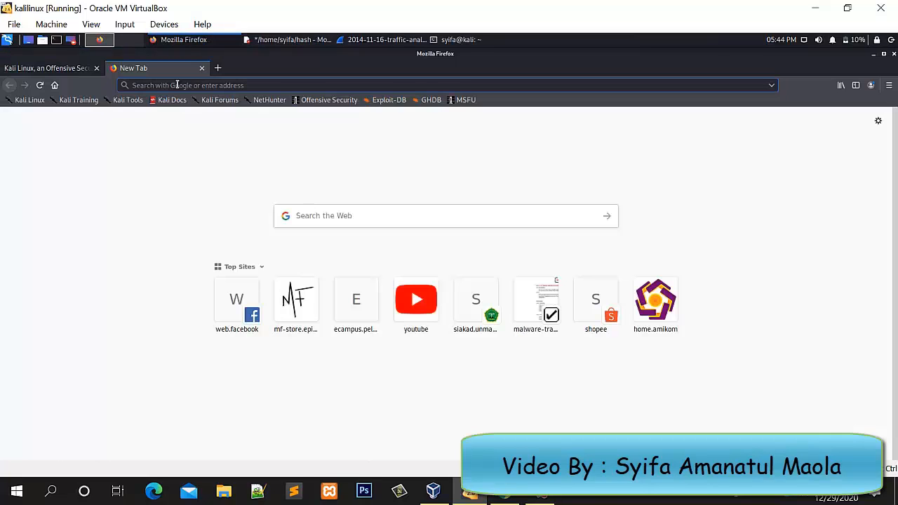
{"action": "left_click", "coordinate": [178, 86]}
{"action": "type", "text": "virus"}
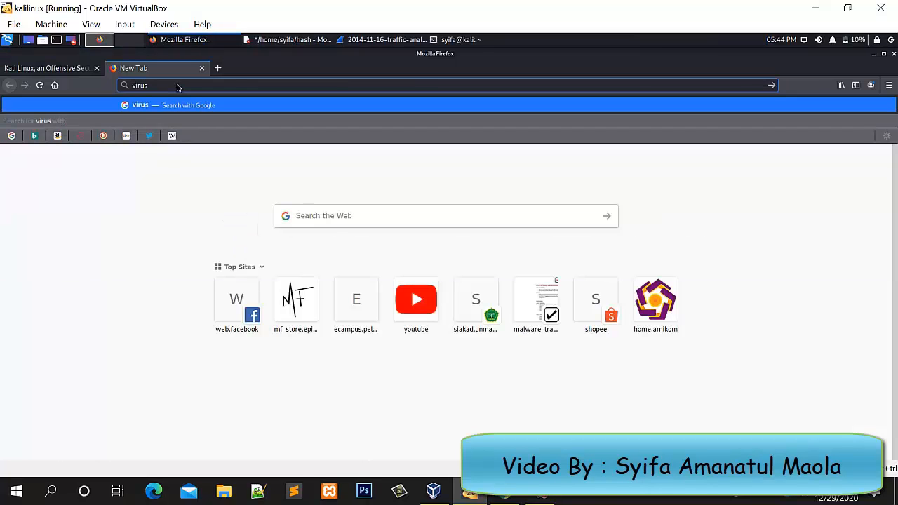
{"action": "type", "text": "total.c"}
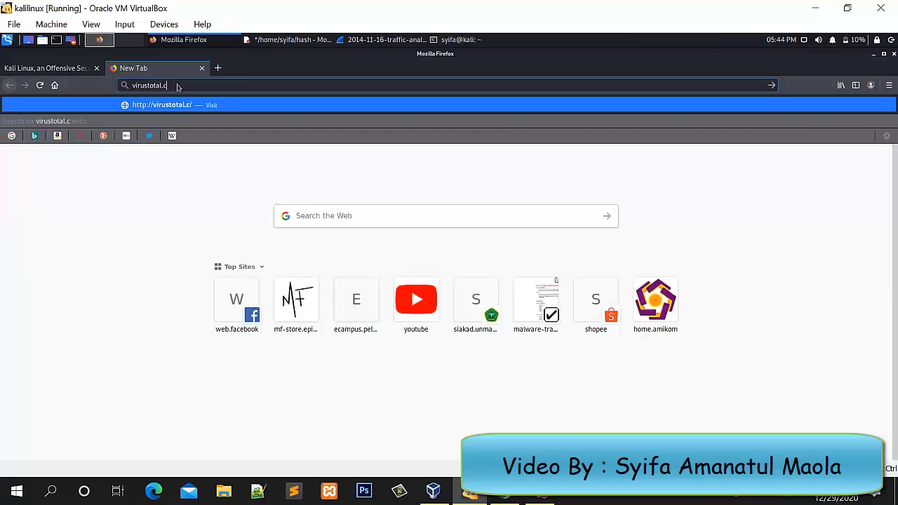
{"action": "type", "text": "om"}
{"action": "key", "text": "Return"}
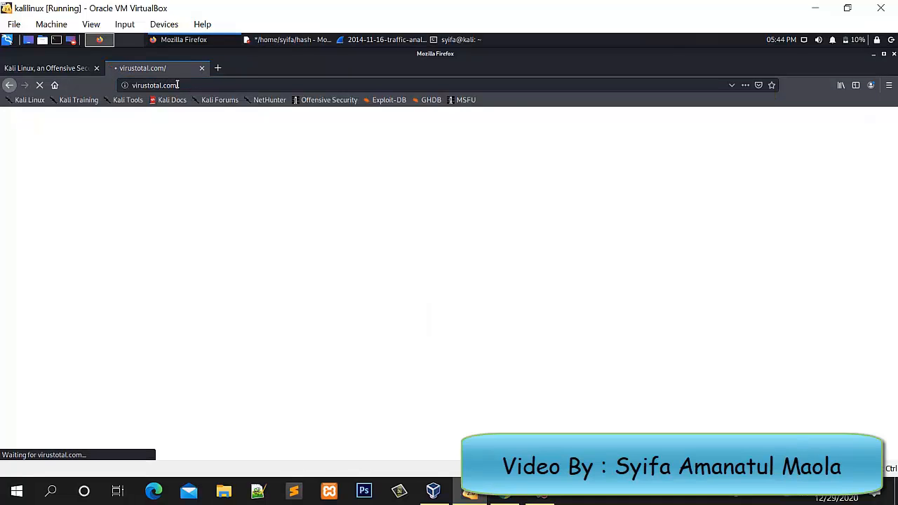
{"action": "left_click", "coordinate": [562, 252]}
- Search VirusTotal for the file.jar hash from the Mousepad notes and review the engine detections
{"action": "key", "text": "alt+Tab"}
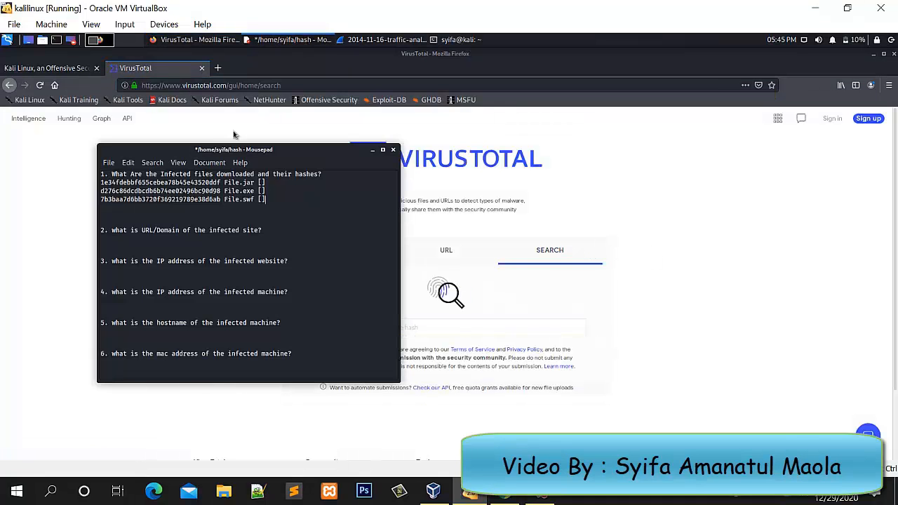
{"action": "left_click_drag", "start_coordinate": [102, 182], "coordinate": [220, 181]}
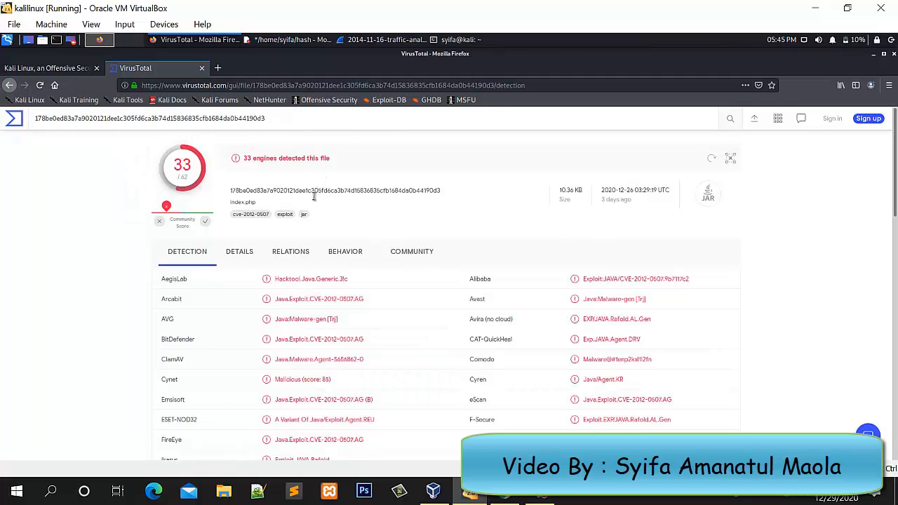
{"action": "scroll", "coordinate": [312, 207], "scroll_direction": "down", "scroll_amount": 2}
{"action": "scroll", "coordinate": [312, 208], "scroll_direction": "down", "scroll_amount": 2}
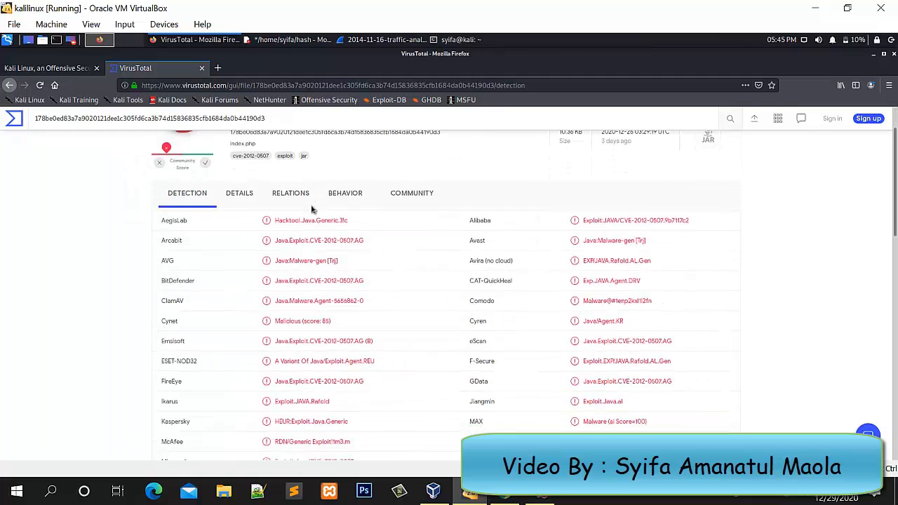
{"action": "scroll", "coordinate": [312, 202], "scroll_direction": "up", "scroll_amount": 3}
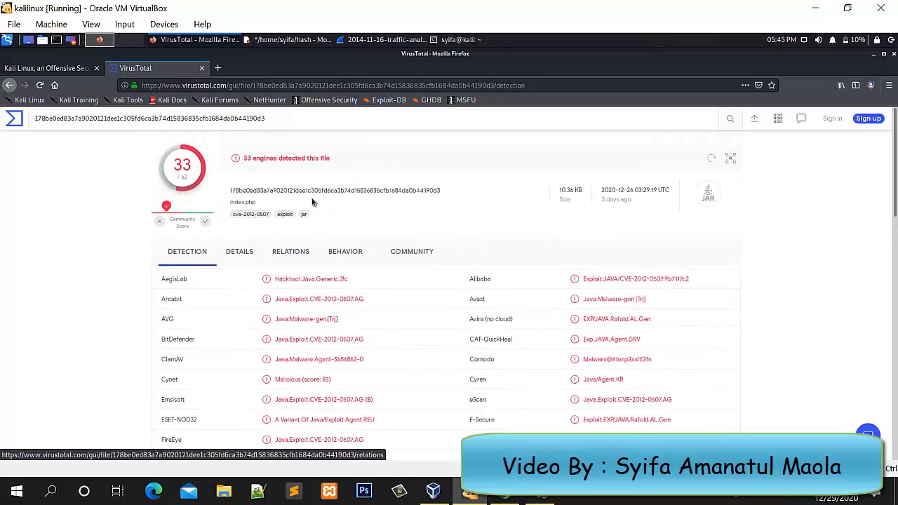
- Annotate the File.jar entry in the Mousepad notes with "Terinfeksi java" inside its brackets and minimize the notes
{"action": "left_click", "coordinate": [264, 40]}
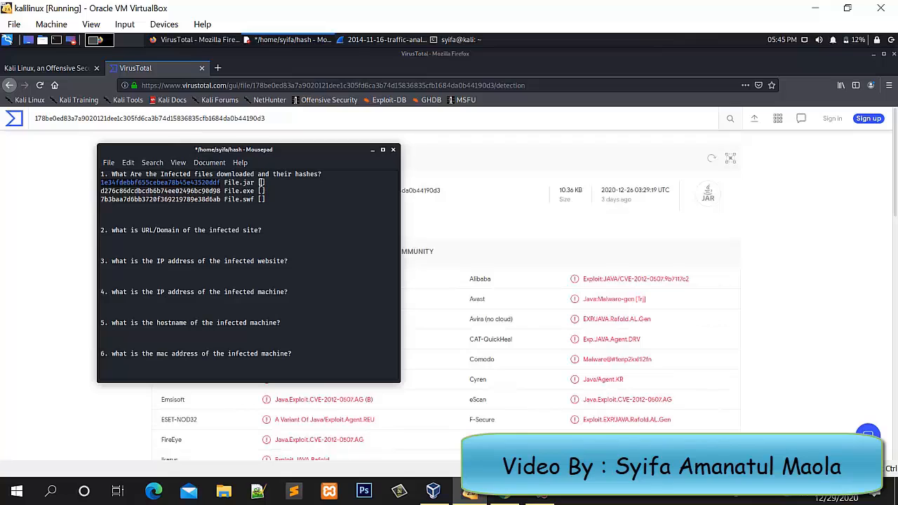
{"action": "left_click", "coordinate": [262, 182]}
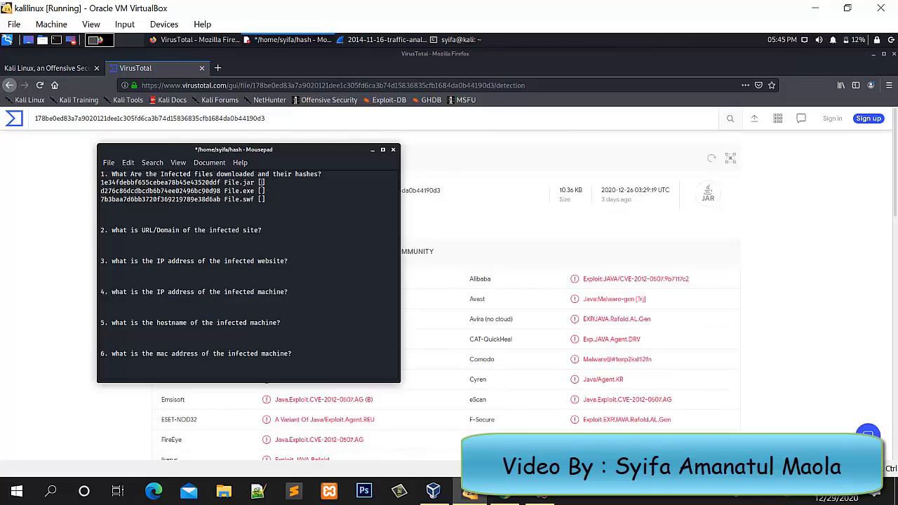
{"action": "type", "text": "Ter"}
{"action": "type", "text": "infeksi java"}
{"action": "left_click", "coordinate": [372, 150]}
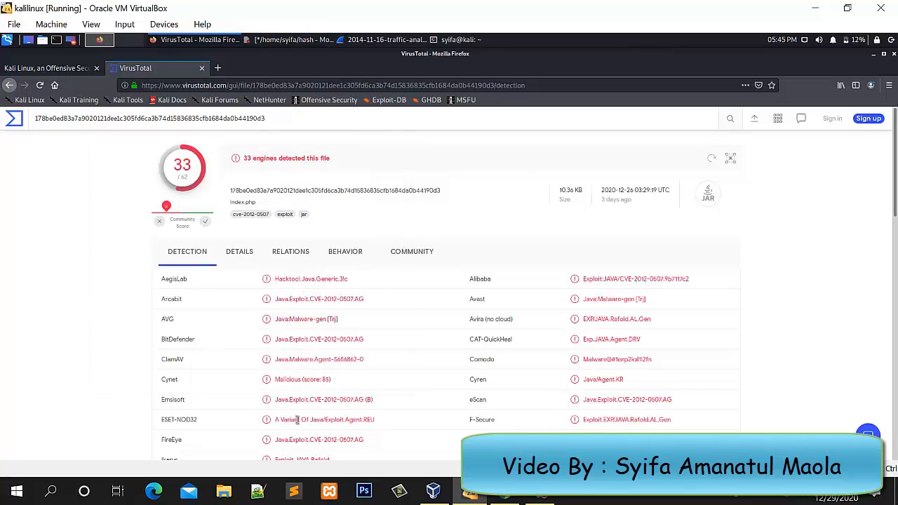
- Look up the file.exe hash from the Mousepad notes on VirusTotal
{"action": "left_click", "coordinate": [291, 40]}
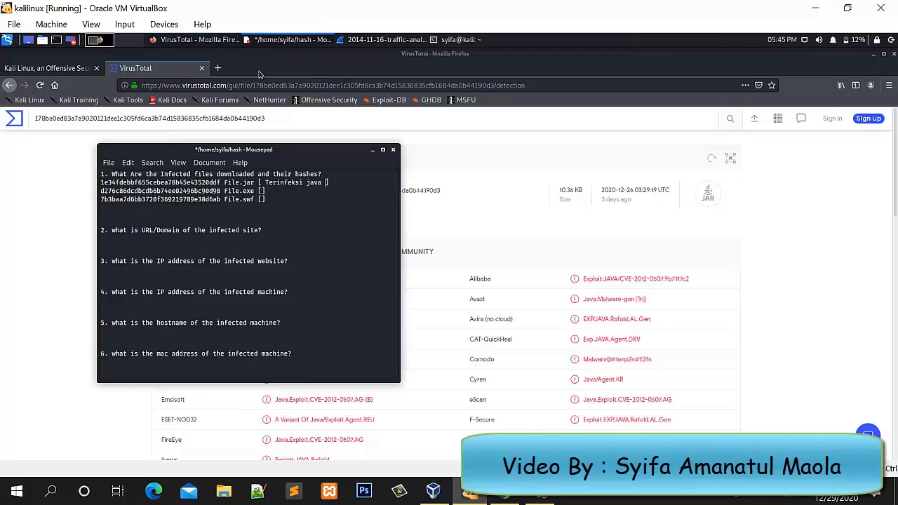
{"action": "left_click_drag", "start_coordinate": [101, 190], "coordinate": [219, 191]}
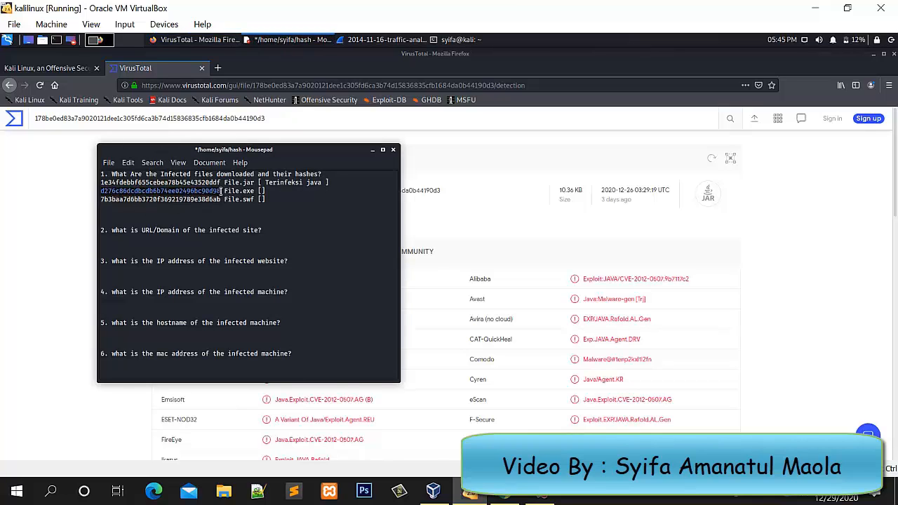
{"action": "double_click", "coordinate": [139, 119]}
{"action": "type", "text": "ce5d1c41f6ca739f6c69f175a8f688334df2ea4d2e0fb5e3243ae01efd251e81"}
{"action": "key", "text": "Return"}
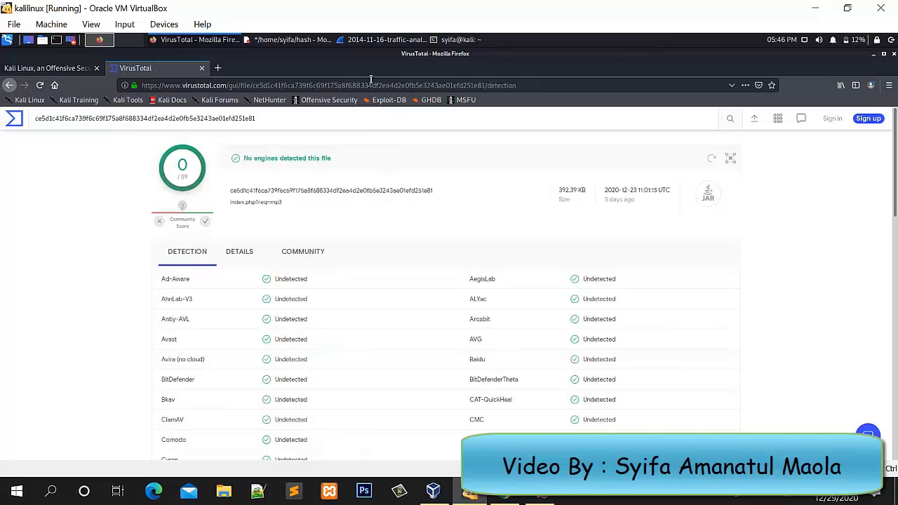
- Annotate the File.exe entry in the Mousepad notes with "Tidak Terinfeksi" inside its brackets
{"action": "left_click", "coordinate": [326, 40]}
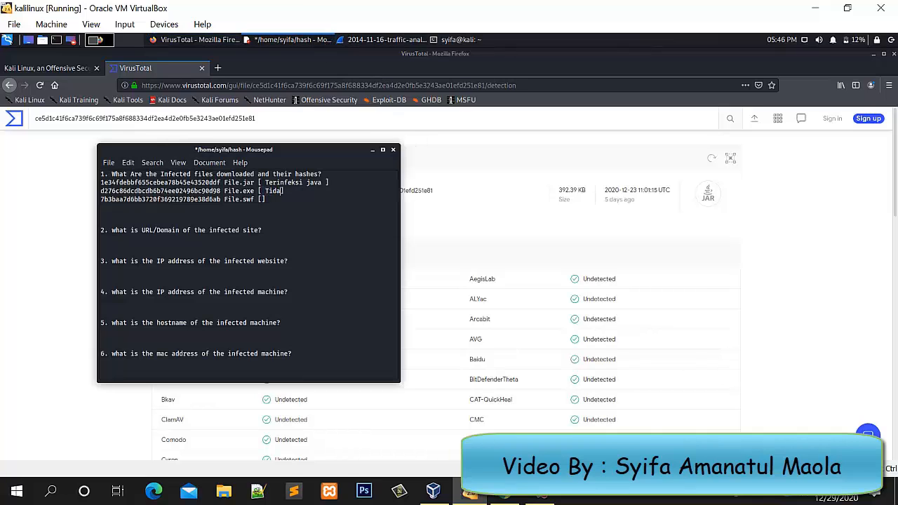
{"action": "key", "text": "BackSpace"}
{"action": "type", "text": "Terinfeksi ]"}
- Look up the file.swf hash from the Mousepad notes on VirusTotal
{"action": "left_click_drag", "start_coordinate": [102, 199], "coordinate": [220, 200]}
{"action": "key", "text": "ctrl+c"}
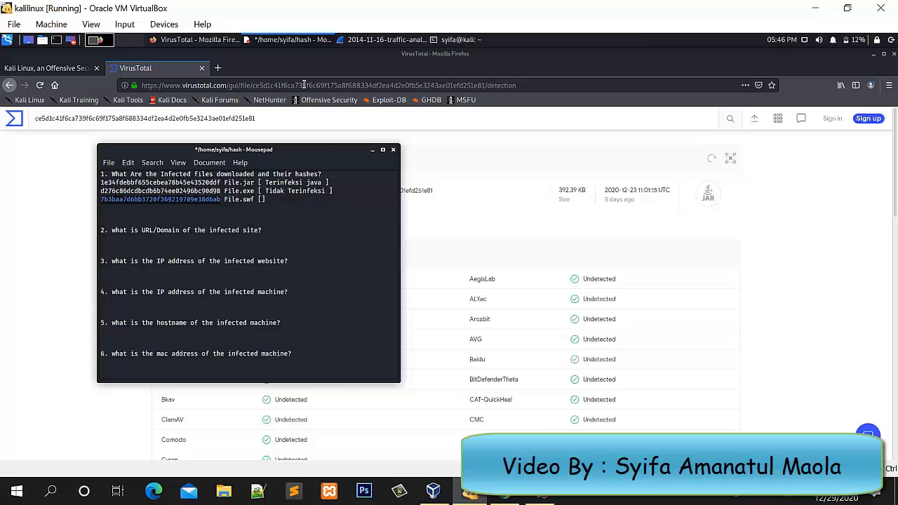
{"action": "left_click_drag", "start_coordinate": [286, 118], "coordinate": [88, 102]}
{"action": "key", "text": "ctrl+v"}
{"action": "key", "text": "Return"}
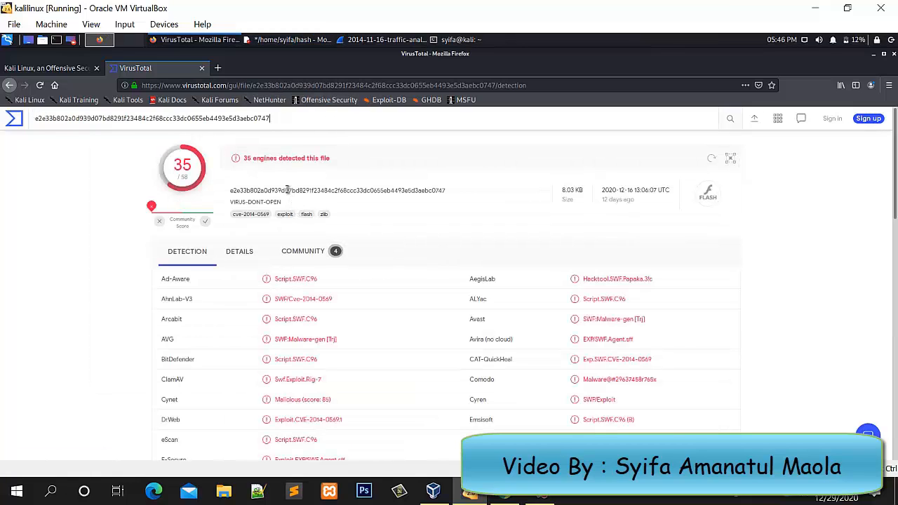
- Annotate the File.swf entry in the Mousepad notes with "Terinfeksi swf" inside its brackets
{"action": "left_click", "coordinate": [267, 39]}
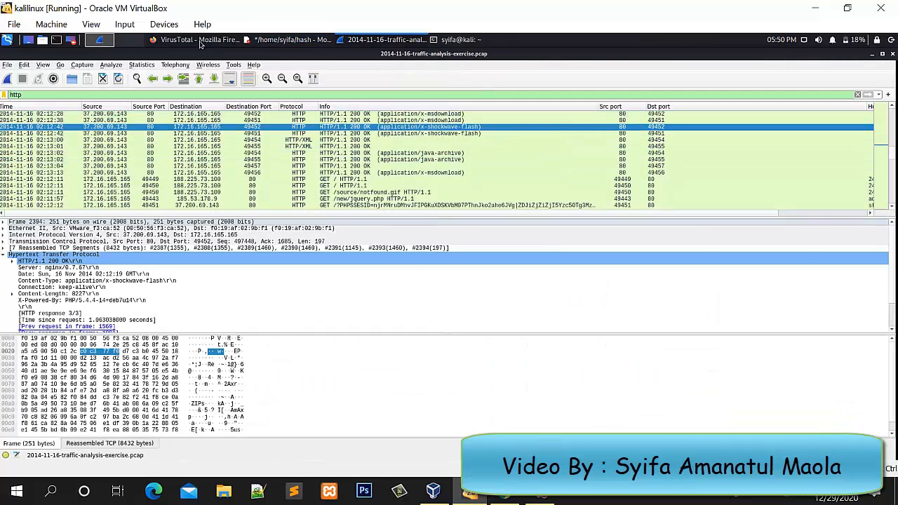
{"action": "left_click", "coordinate": [301, 39]}
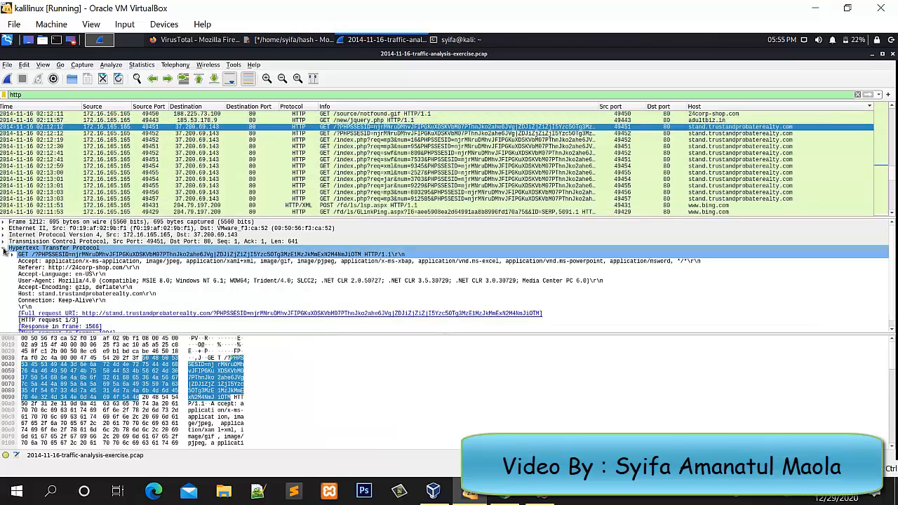
- Copy the Host line for stand.trustandprobaterealty.com from the selected GET request's HTTP details into the Mousepad notes under question 2
{"action": "left_click", "coordinate": [12, 255]}
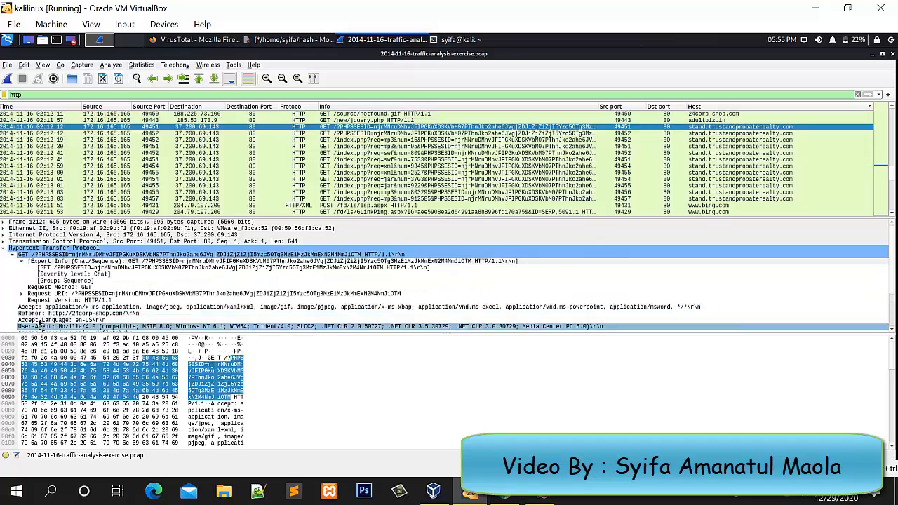
{"action": "scroll", "coordinate": [40, 324], "scroll_direction": "down", "scroll_amount": 2}
{"action": "right_click", "coordinate": [51, 310]}
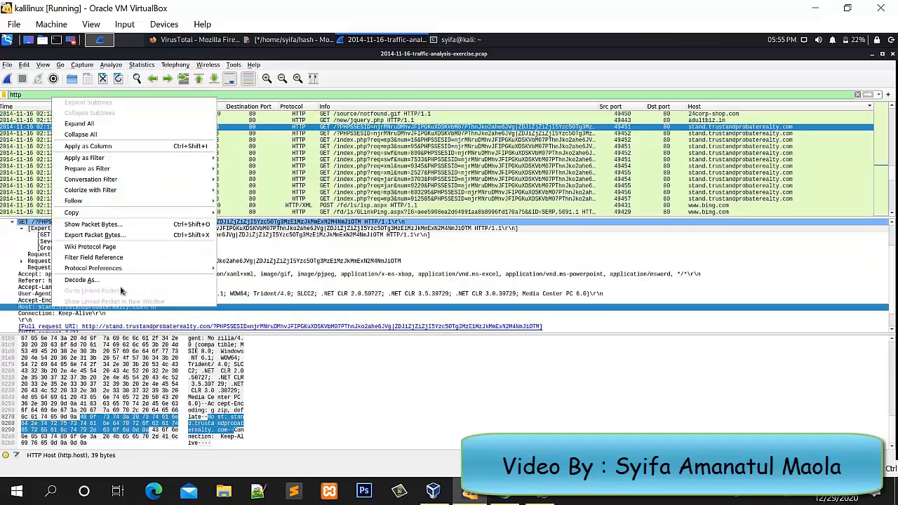
{"action": "mouse_move", "coordinate": [160, 212]}
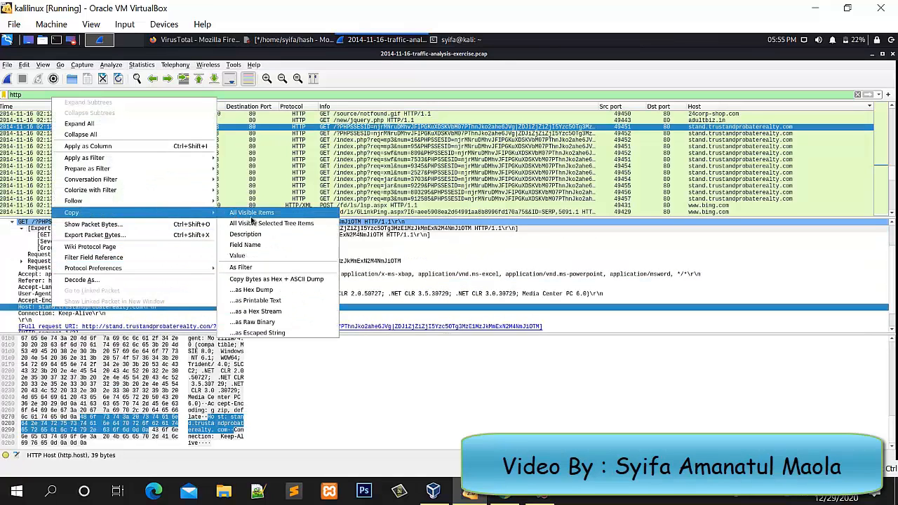
{"action": "left_click", "coordinate": [282, 225]}
{"action": "key", "text": "alt+Tab"}
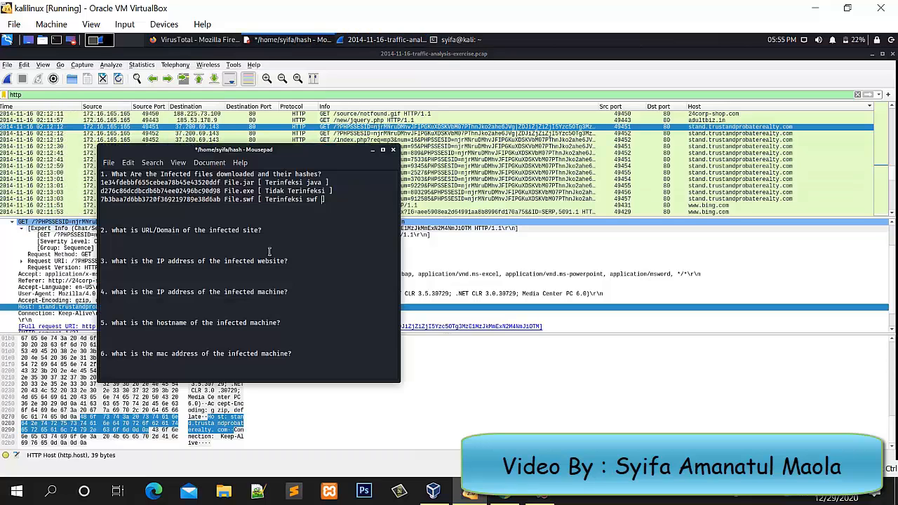
{"action": "type", "text": "Host: stand.trustandprobaterealty.com\\r\\n"}
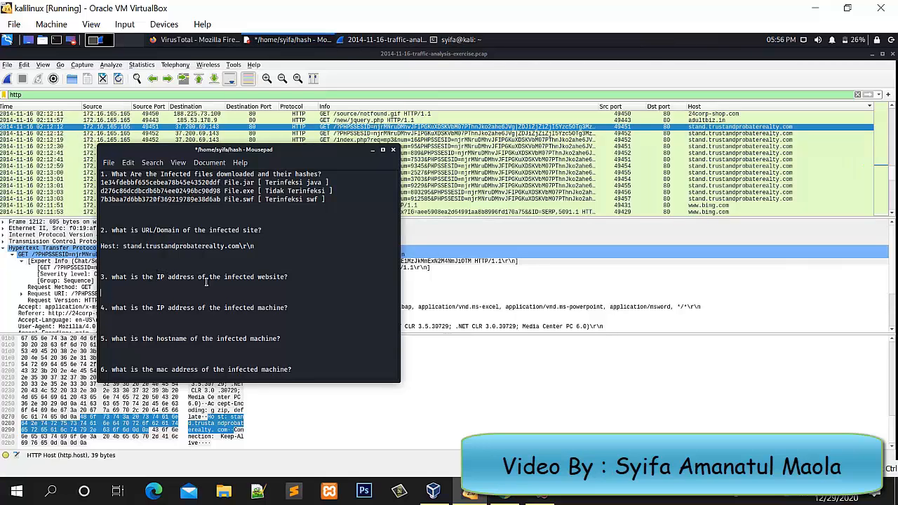
- Copy the destination IP address 37.200.69.143 from the packet's IPv4 details into the Mousepad notes under question 3
{"action": "left_click", "coordinate": [294, 289]}
{"action": "left_click", "coordinate": [371, 150]}
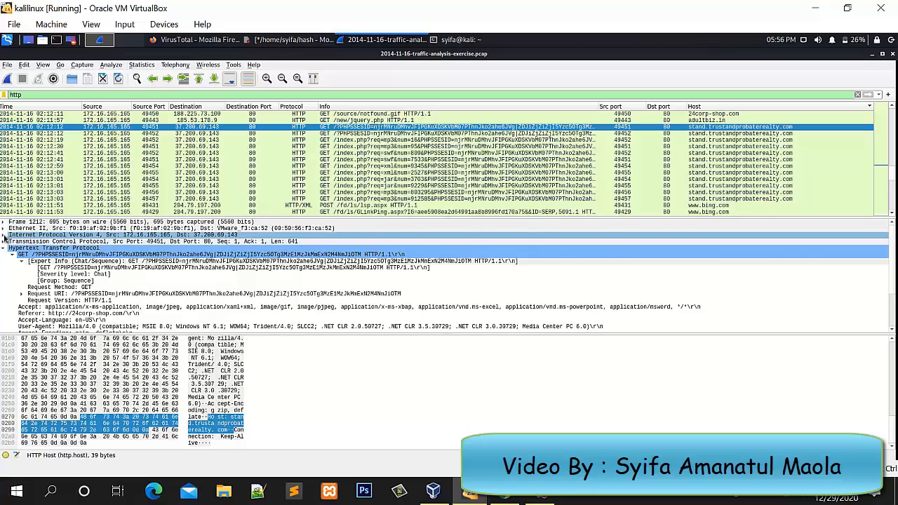
{"action": "left_click", "coordinate": [5, 235]}
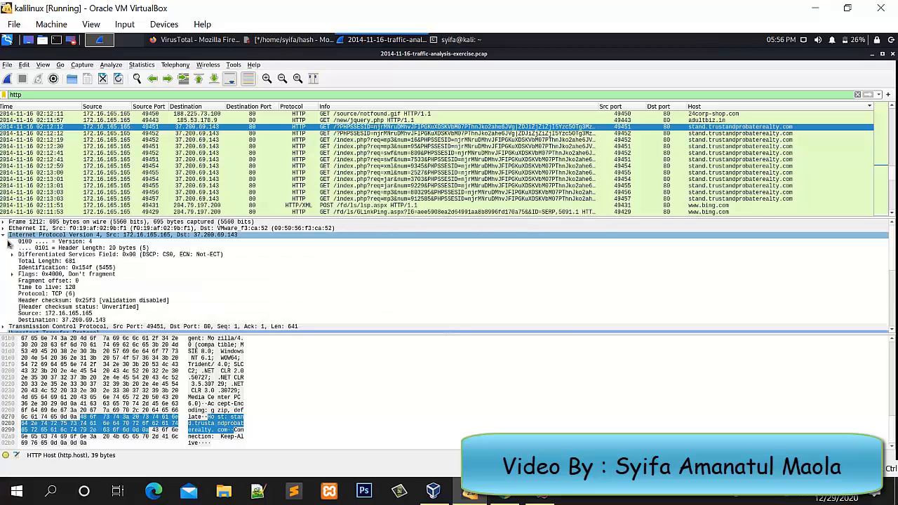
{"action": "right_click", "coordinate": [115, 321]}
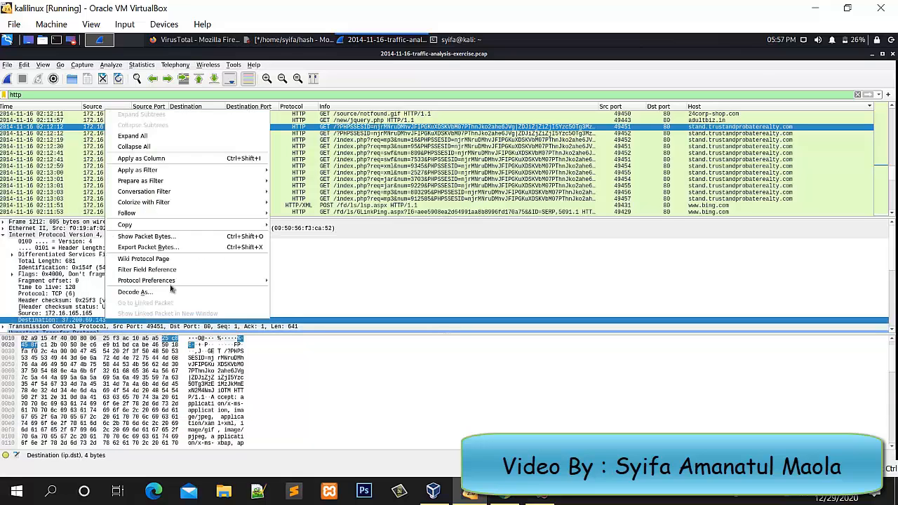
{"action": "mouse_move", "coordinate": [226, 225]}
{"action": "left_click", "coordinate": [303, 273]}
{"action": "key", "text": "alt+Tab"}
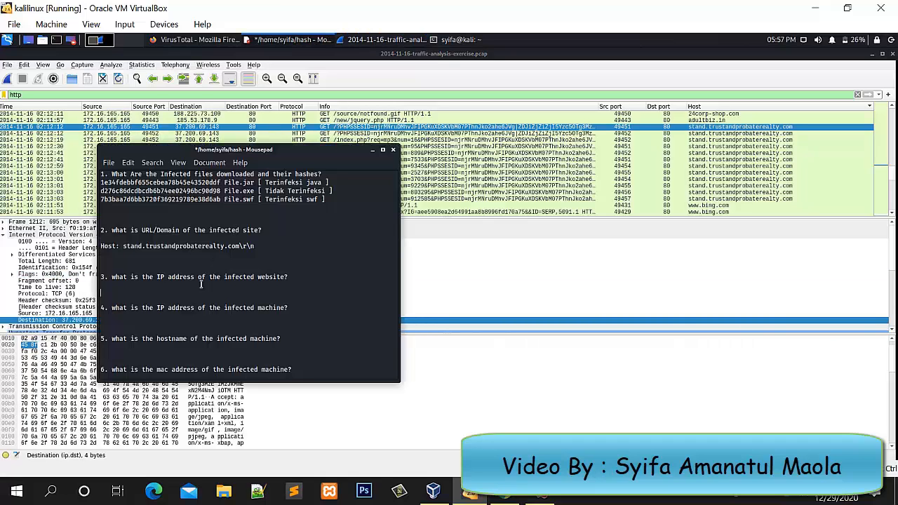
{"action": "type", "text": "37.200.69.143"}
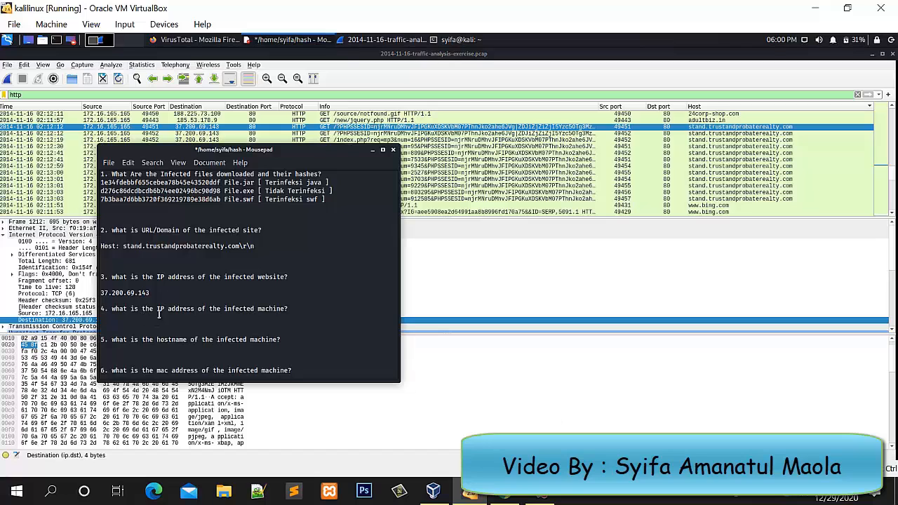
- Copy the source IP address 172.16.165.165 from the packet's IPv4 details into the Mousepad notes under question 4 and tidy the surrounding blank lines
{"action": "left_click", "coordinate": [373, 152]}
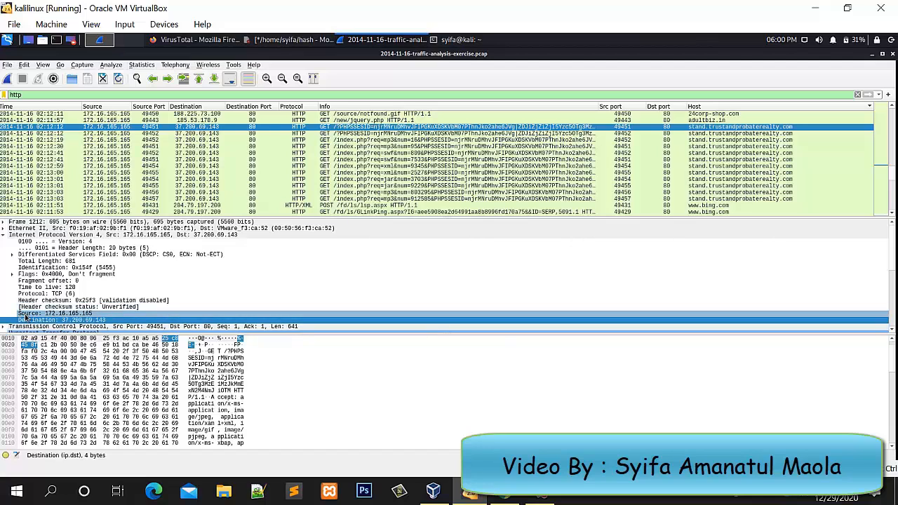
{"action": "left_click", "coordinate": [25, 314]}
{"action": "right_click", "coordinate": [25, 316]}
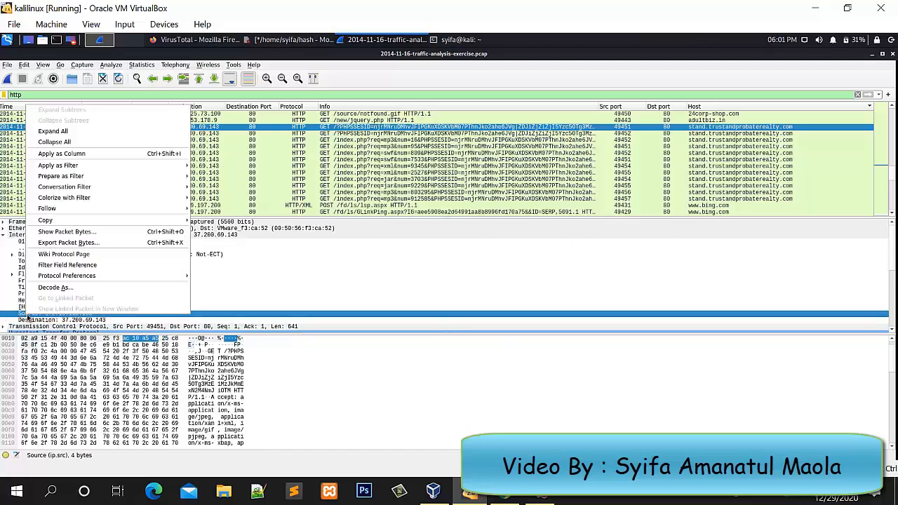
{"action": "mouse_move", "coordinate": [137, 224]}
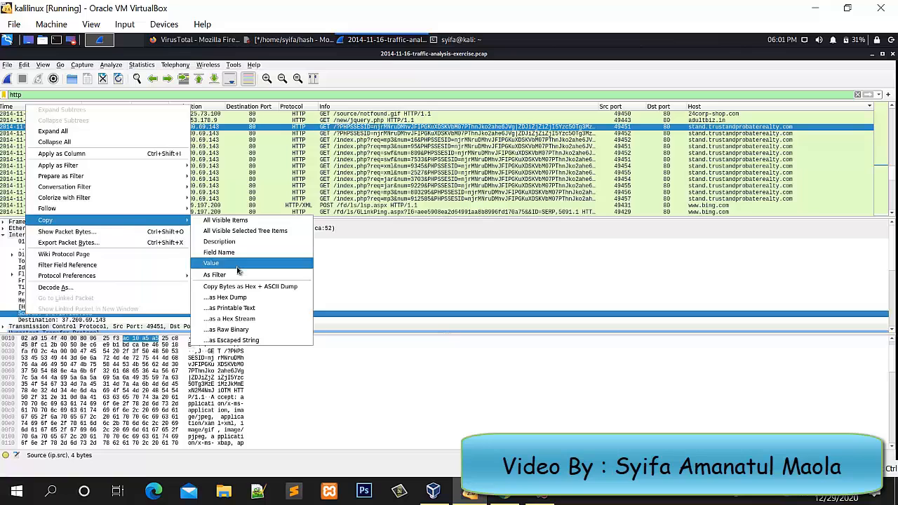
{"action": "left_click", "coordinate": [225, 263]}
{"action": "left_click", "coordinate": [272, 39]}
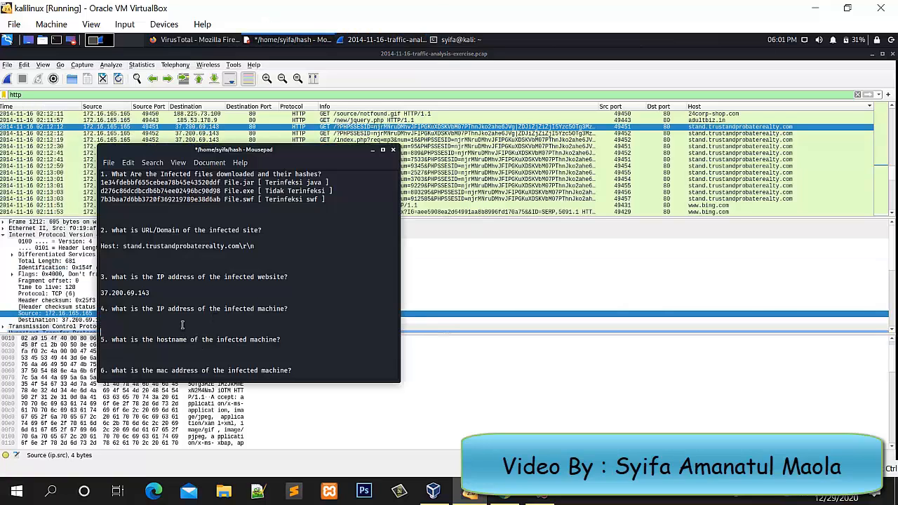
{"action": "left_click", "coordinate": [183, 326]}
{"action": "key", "text": "BackSpace"}
{"action": "type", "text": "172.16.165.165"}
{"action": "left_click", "coordinate": [156, 317]}
{"action": "key", "text": "BackSpace"}
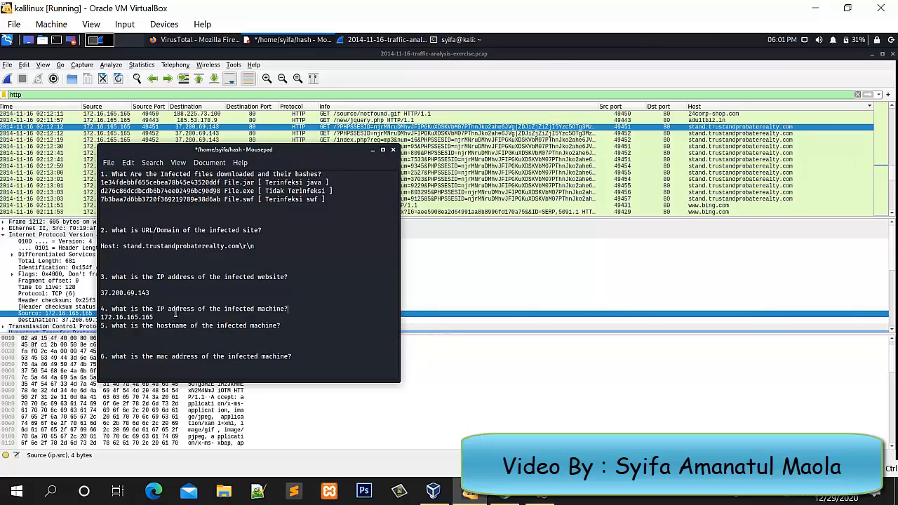
{"action": "key", "text": "Return"}
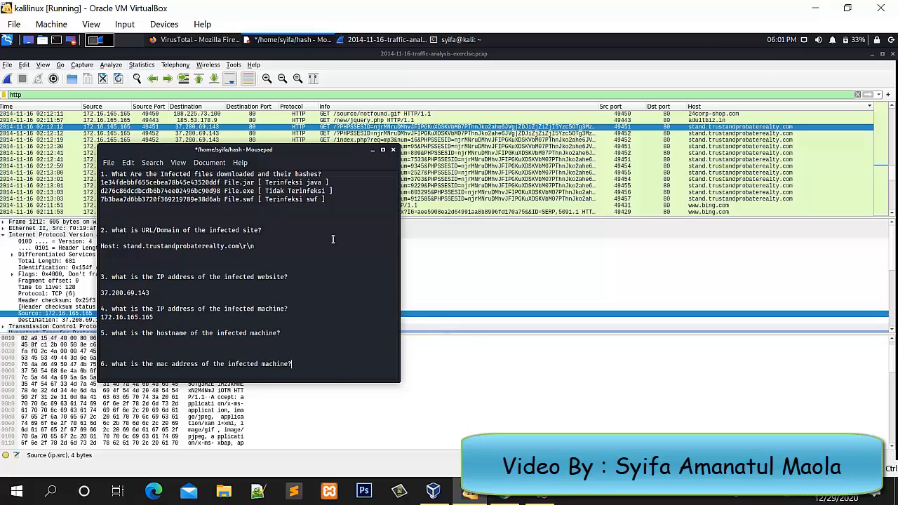
- Copy the source MAC address f0:19:af:02:9b:f1 from the packet's Ethernet II details into the Mousepad notes under question 6
{"action": "left_click", "coordinate": [372, 151]}
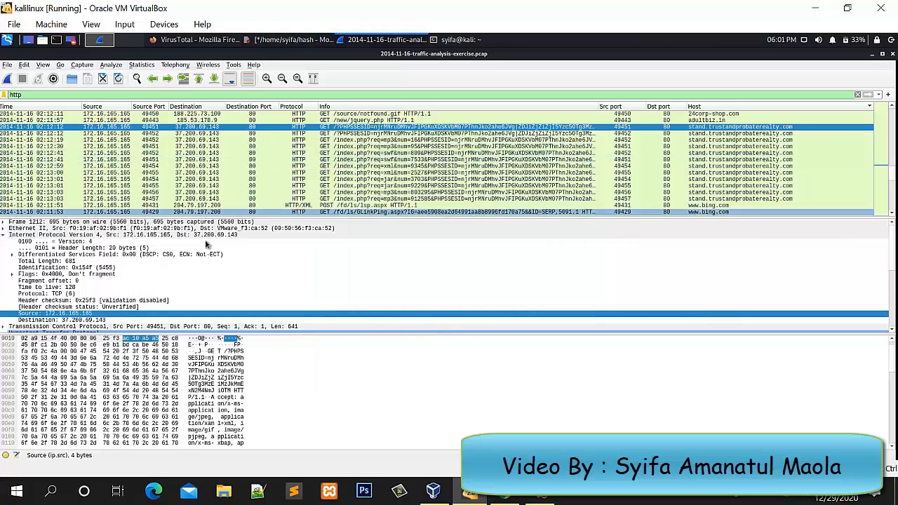
{"action": "left_click", "coordinate": [4, 230]}
{"action": "left_click", "coordinate": [4, 229]}
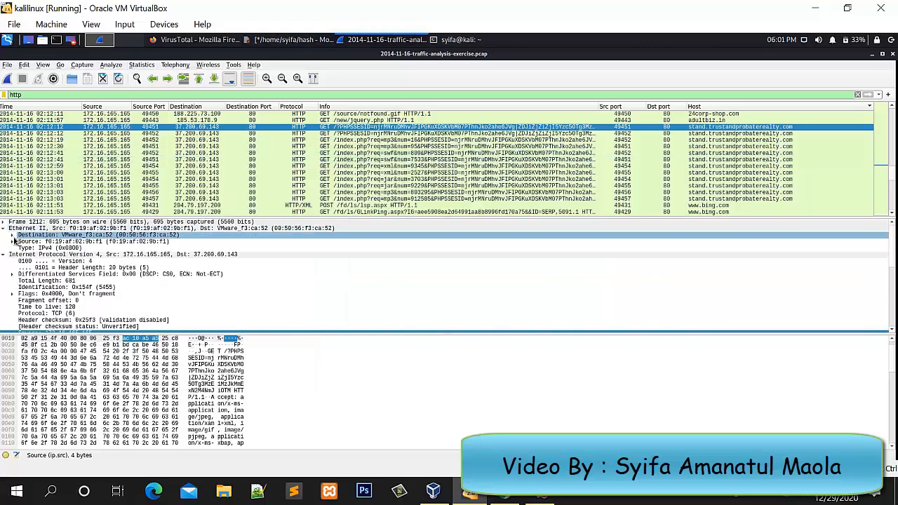
{"action": "left_click", "coordinate": [46, 241]}
{"action": "double_click", "coordinate": [46, 242]}
{"action": "right_click", "coordinate": [102, 242]}
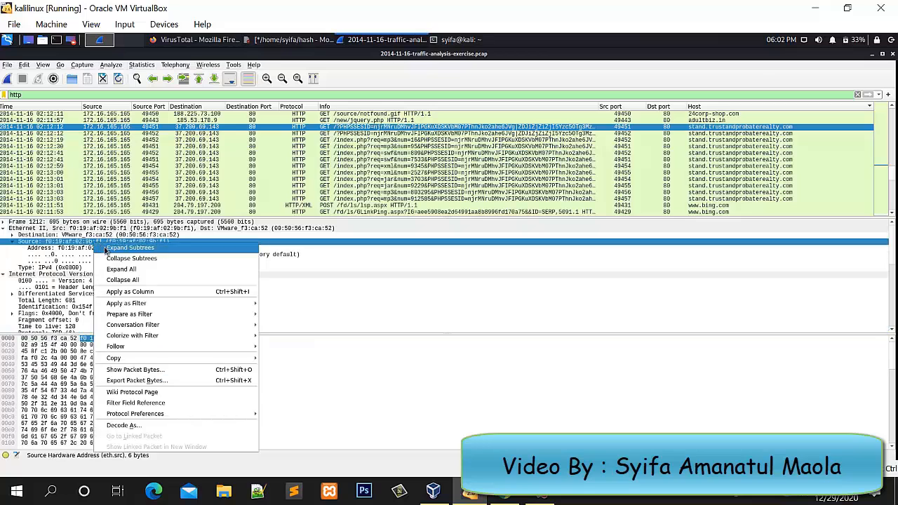
{"action": "mouse_move", "coordinate": [140, 358]}
{"action": "left_click", "coordinate": [307, 379]}
{"action": "left_click", "coordinate": [282, 40]}
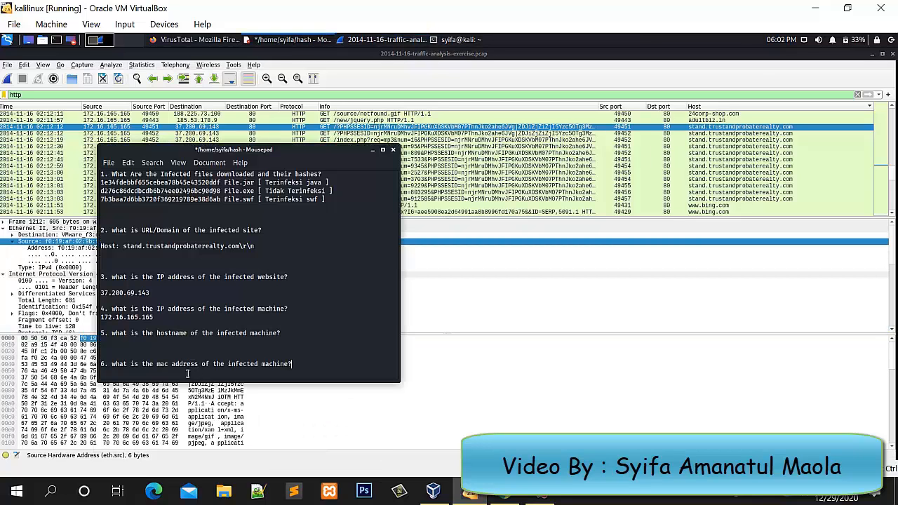
{"action": "type", "text": "f0:19:af:02:9b:f1"}
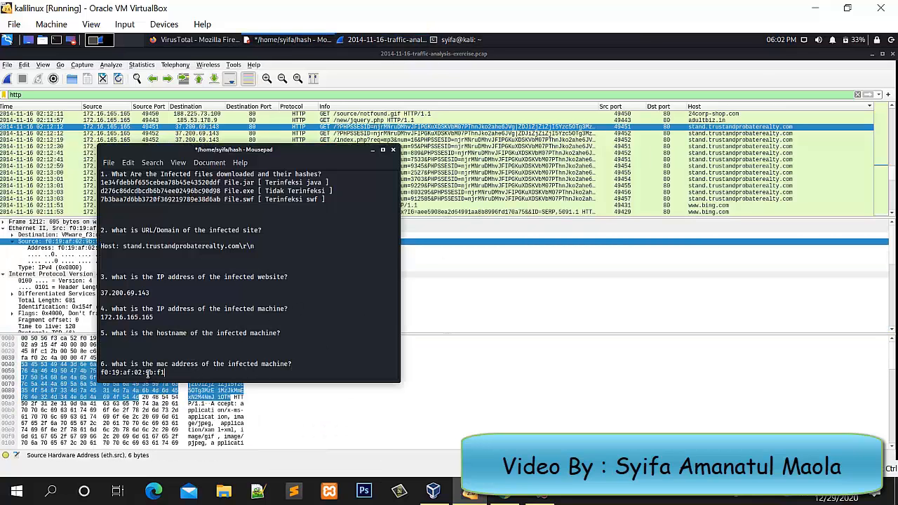
- Return to the Wireshark capture and replace the display filter with dhcp
{"action": "left_click", "coordinate": [110, 343]}
{"action": "left_click", "coordinate": [373, 152]}
{"action": "key", "text": "BackSpace"}
{"action": "key", "text": "BackSpace"}
{"action": "key", "text": "BackSpace"}
{"action": "key", "text": "BackSpace"}
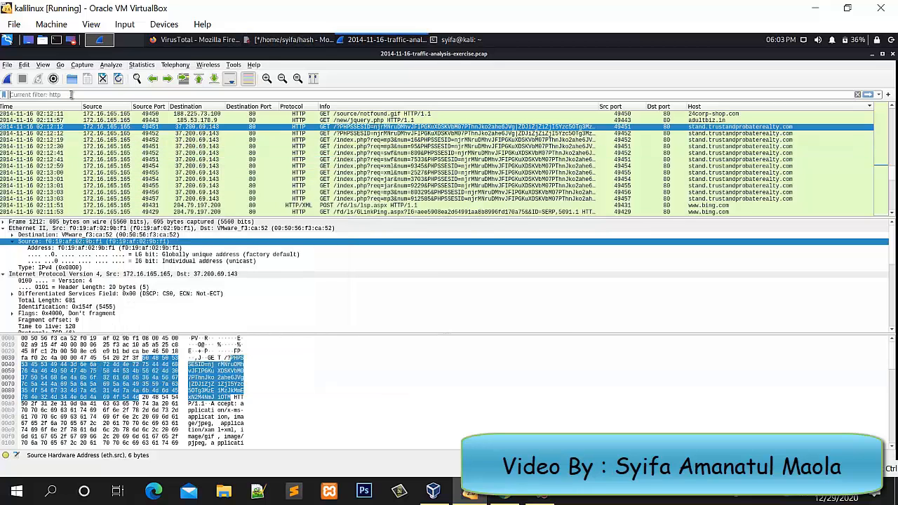
{"action": "type", "text": "dhcp"}
{"action": "key", "text": "Return"}
- Select the DHCP Request packet and expand Option (12) Host Name within its Dynamic Host Configuration Protocol details
{"action": "left_click", "coordinate": [345, 127]}
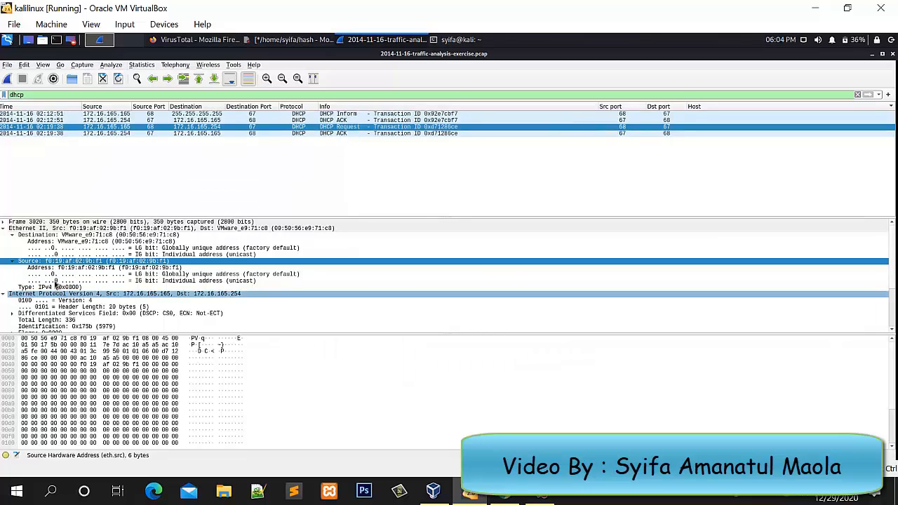
{"action": "scroll", "coordinate": [42, 261], "scroll_direction": "down", "scroll_amount": 2}
{"action": "scroll", "coordinate": [42, 261], "scroll_direction": "down", "scroll_amount": 2}
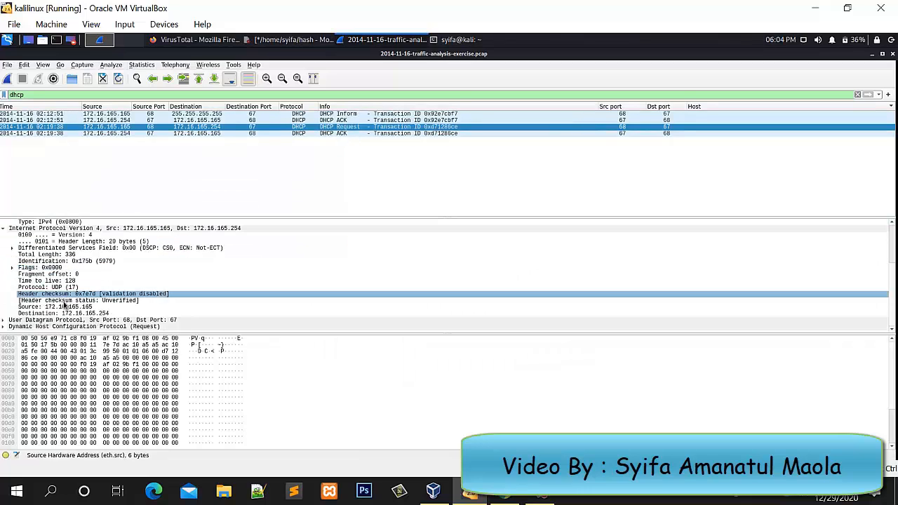
{"action": "left_click", "coordinate": [3, 327]}
{"action": "scroll", "coordinate": [164, 286], "scroll_direction": "down", "scroll_amount": 4}
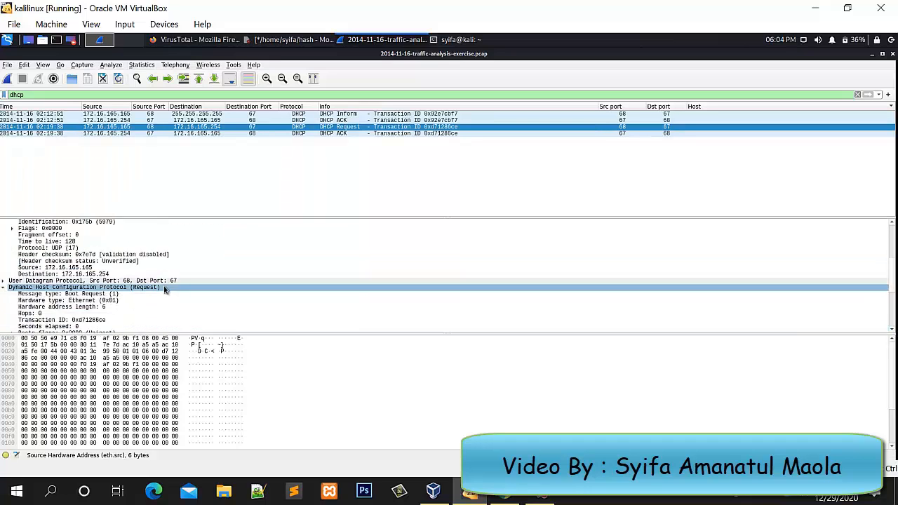
{"action": "left_click", "coordinate": [163, 295]}
{"action": "scroll", "coordinate": [162, 295], "scroll_direction": "down", "scroll_amount": 4}
{"action": "left_click", "coordinate": [162, 300]}
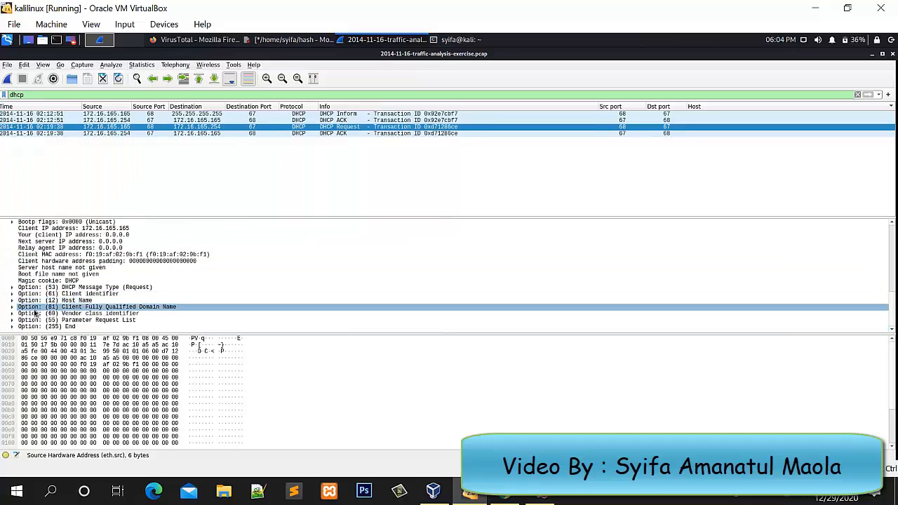
{"action": "left_click", "coordinate": [11, 300]}
{"action": "left_click", "coordinate": [75, 314]}
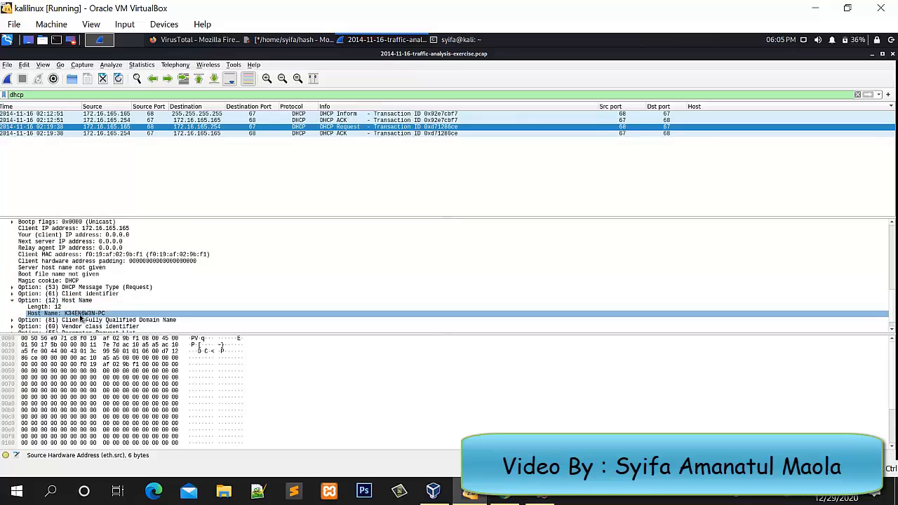
- Copy the Host Name value K34EN6W3N-PC from the DHCP details into the Mousepad notes under question 5
{"action": "right_click", "coordinate": [84, 314]}
{"action": "right_click", "coordinate": [84, 301]}
{"action": "right_click", "coordinate": [88, 314]}
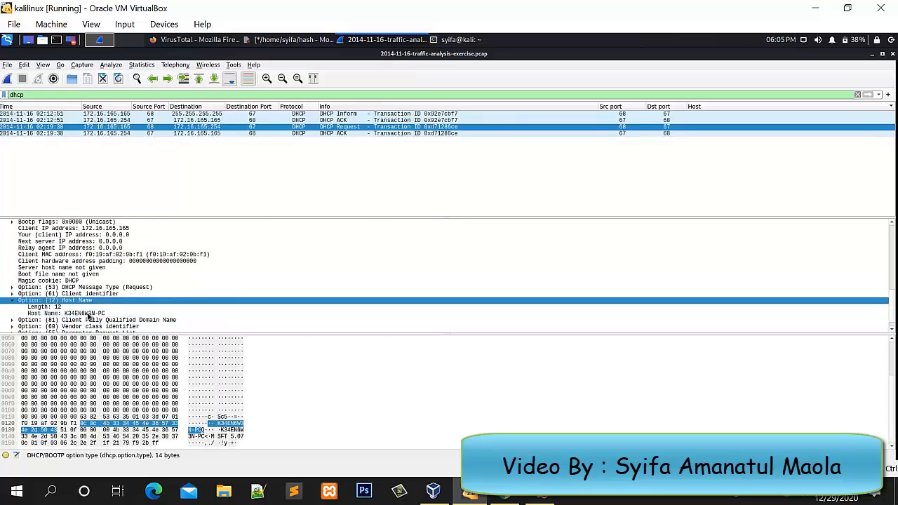
{"action": "mouse_move", "coordinate": [140, 220]}
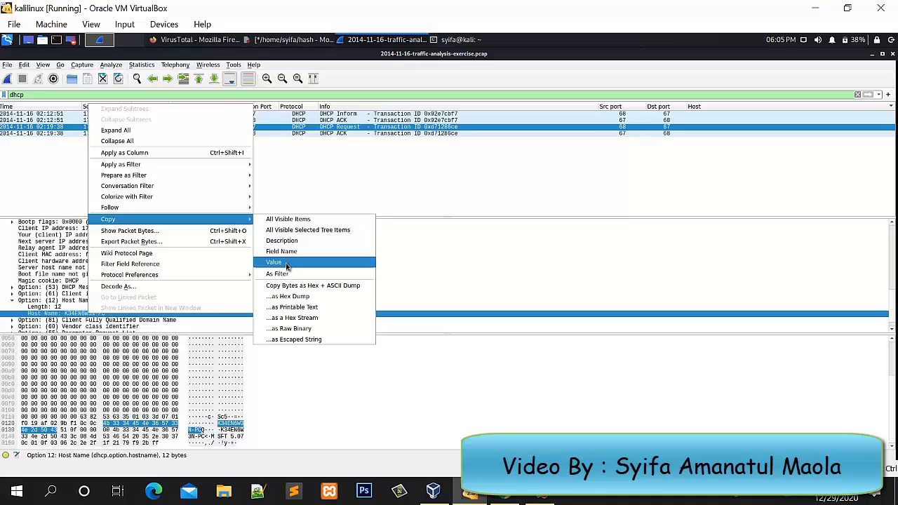
{"action": "left_click", "coordinate": [287, 263]}
{"action": "left_click", "coordinate": [280, 39]}
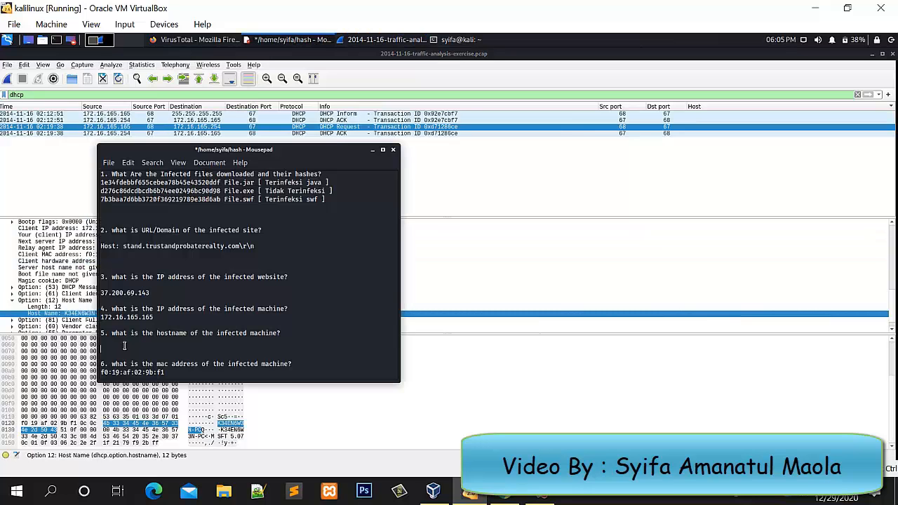
{"action": "left_click", "coordinate": [128, 349]}
{"action": "key", "text": "ctrl+v"}
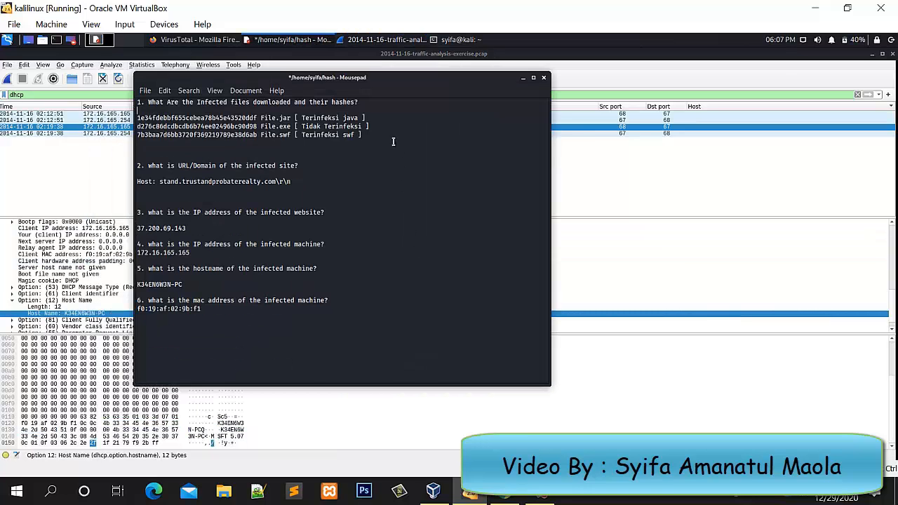